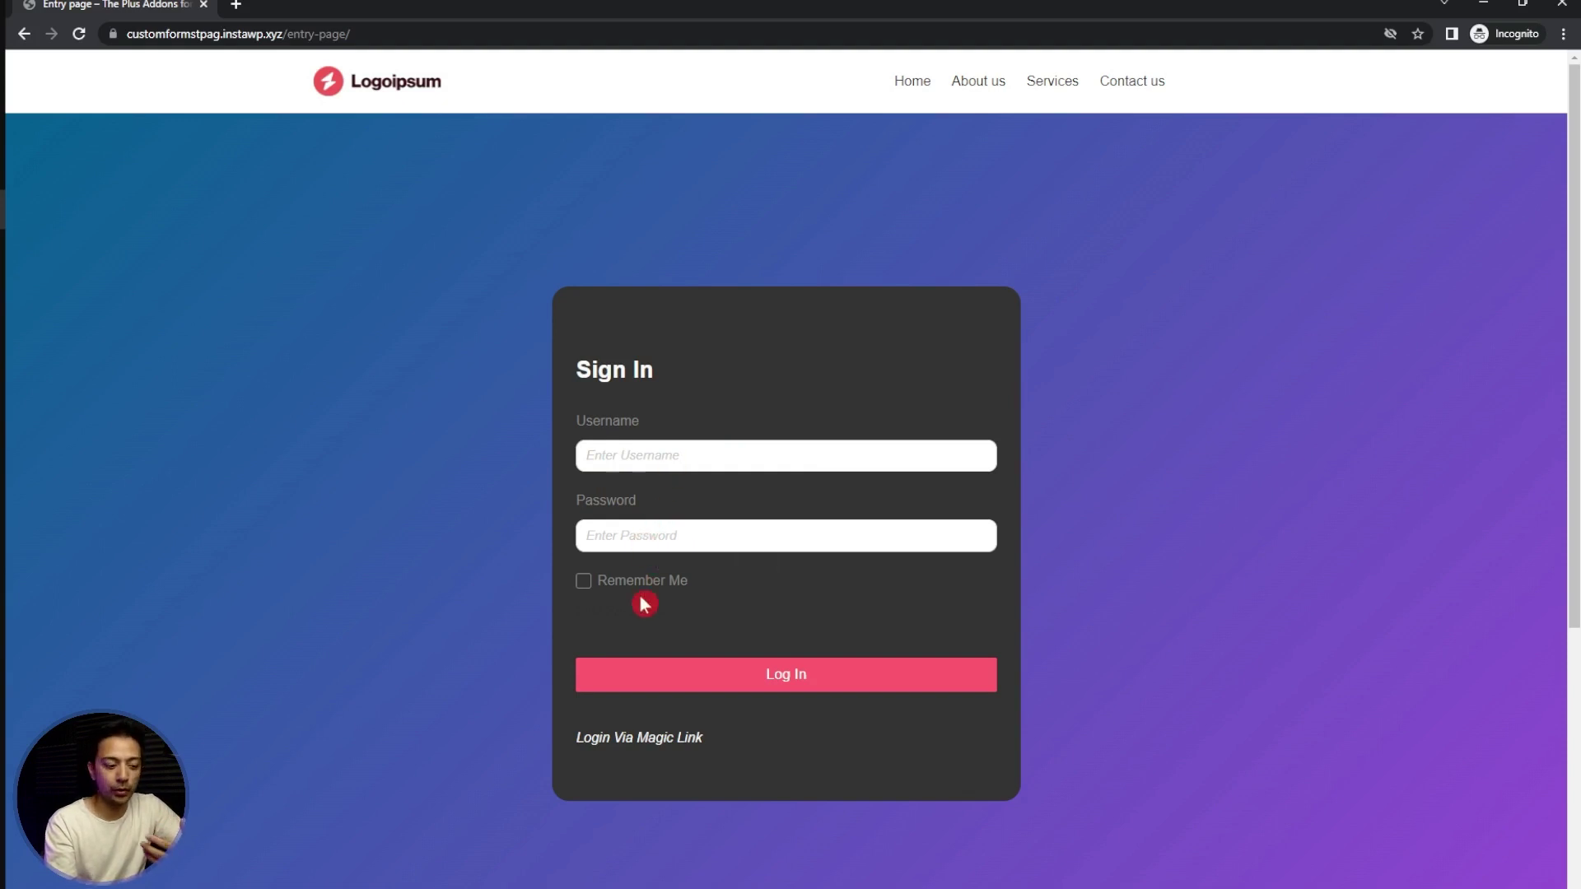
# - Request a magic login link for the user's pasted email address from the site's login form
pyautogui.click(615, 745)
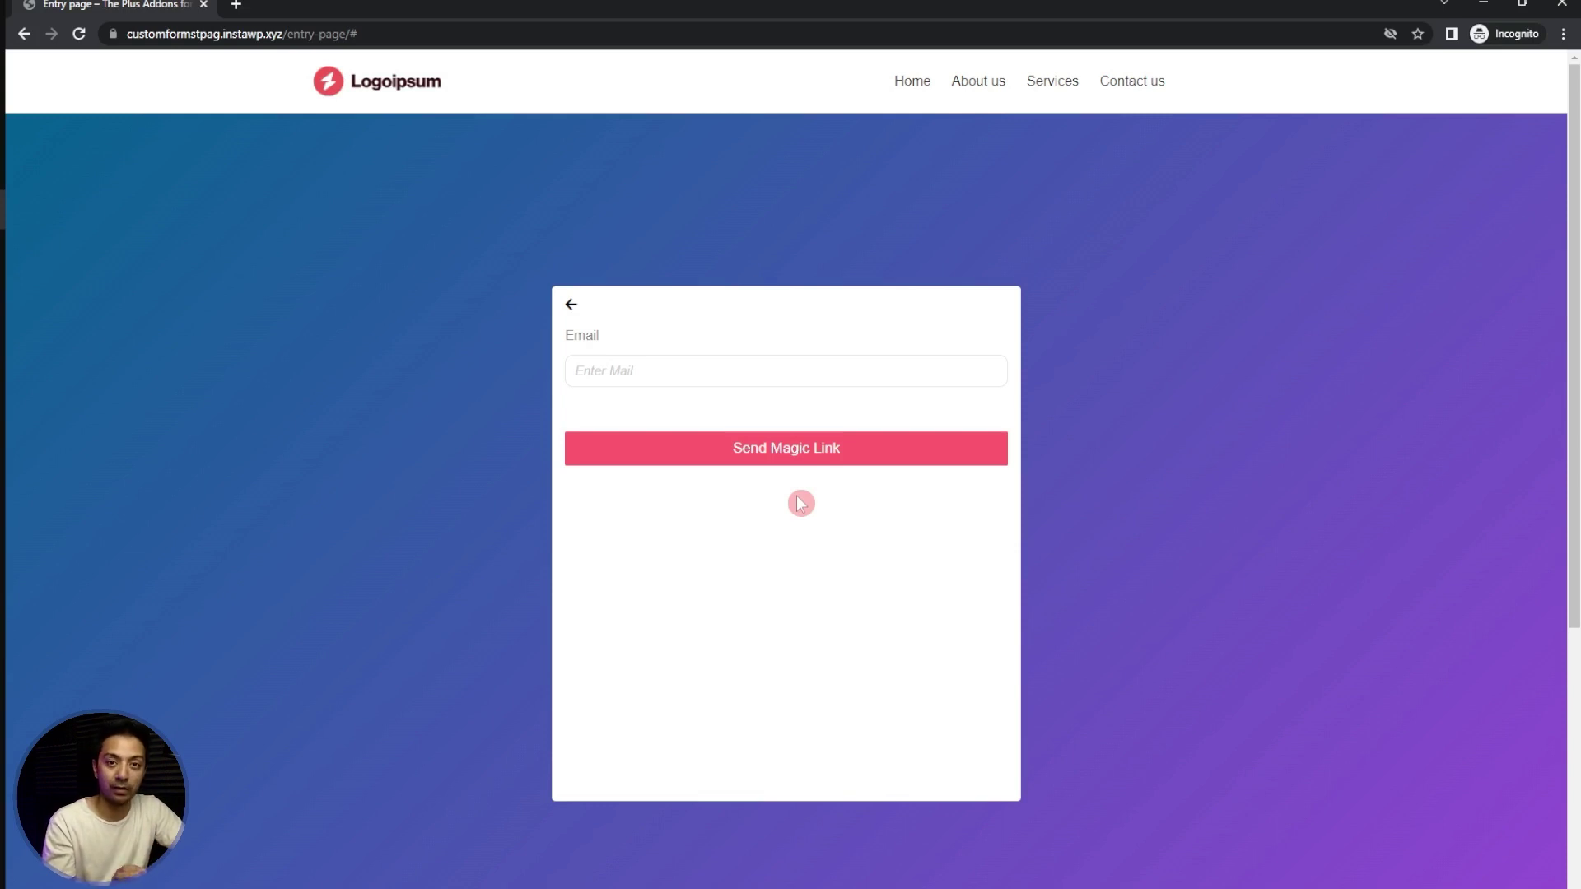
pyautogui.hotkey('ctrl', 'v')
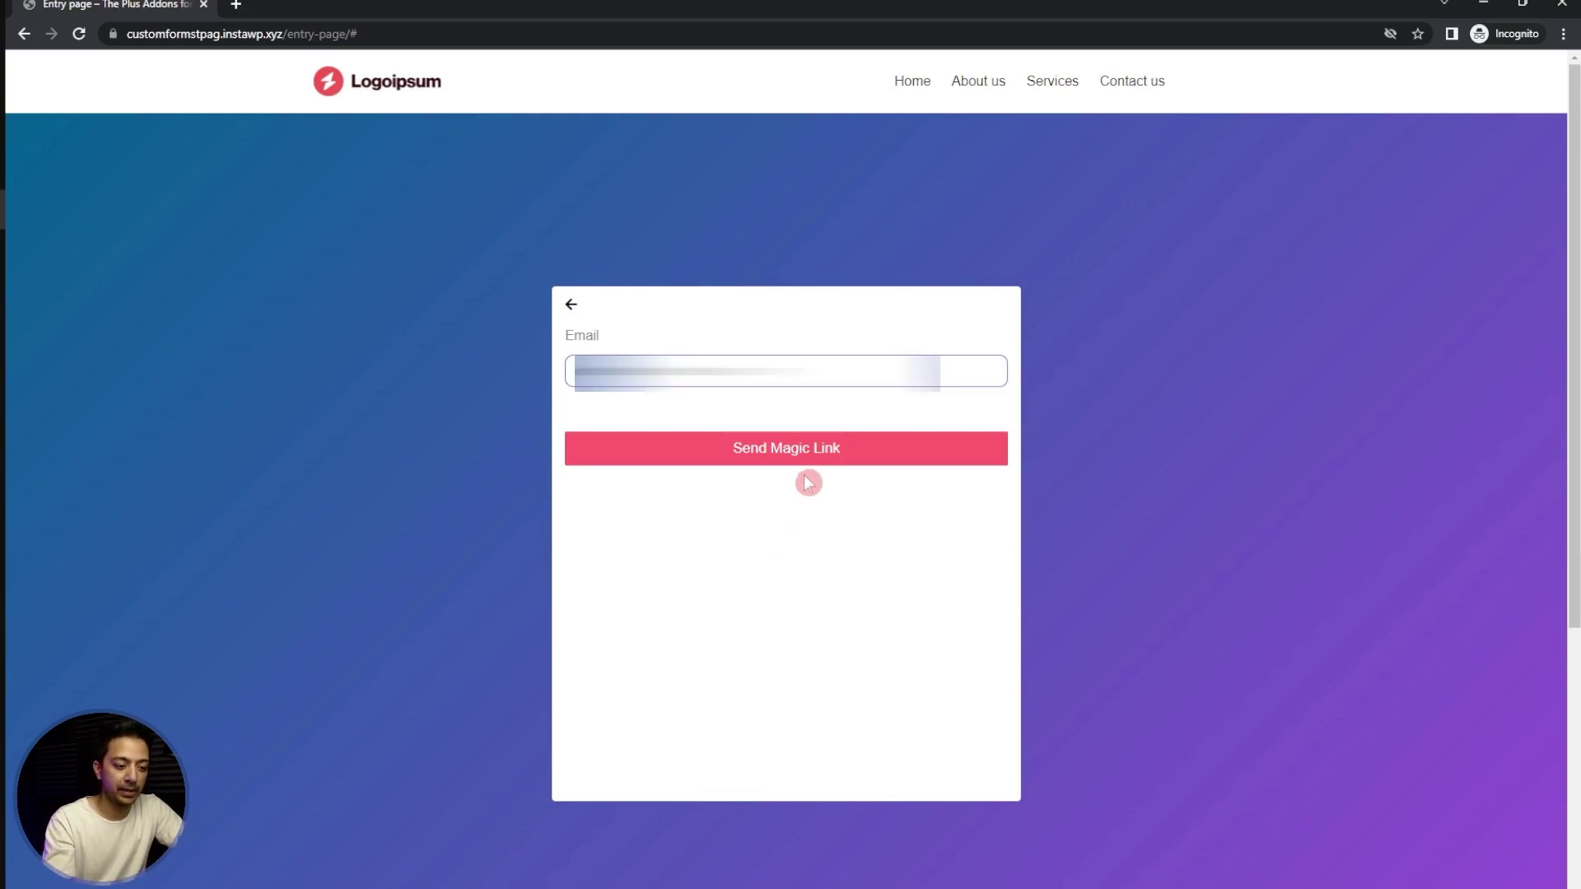
pyautogui.click(823, 455)
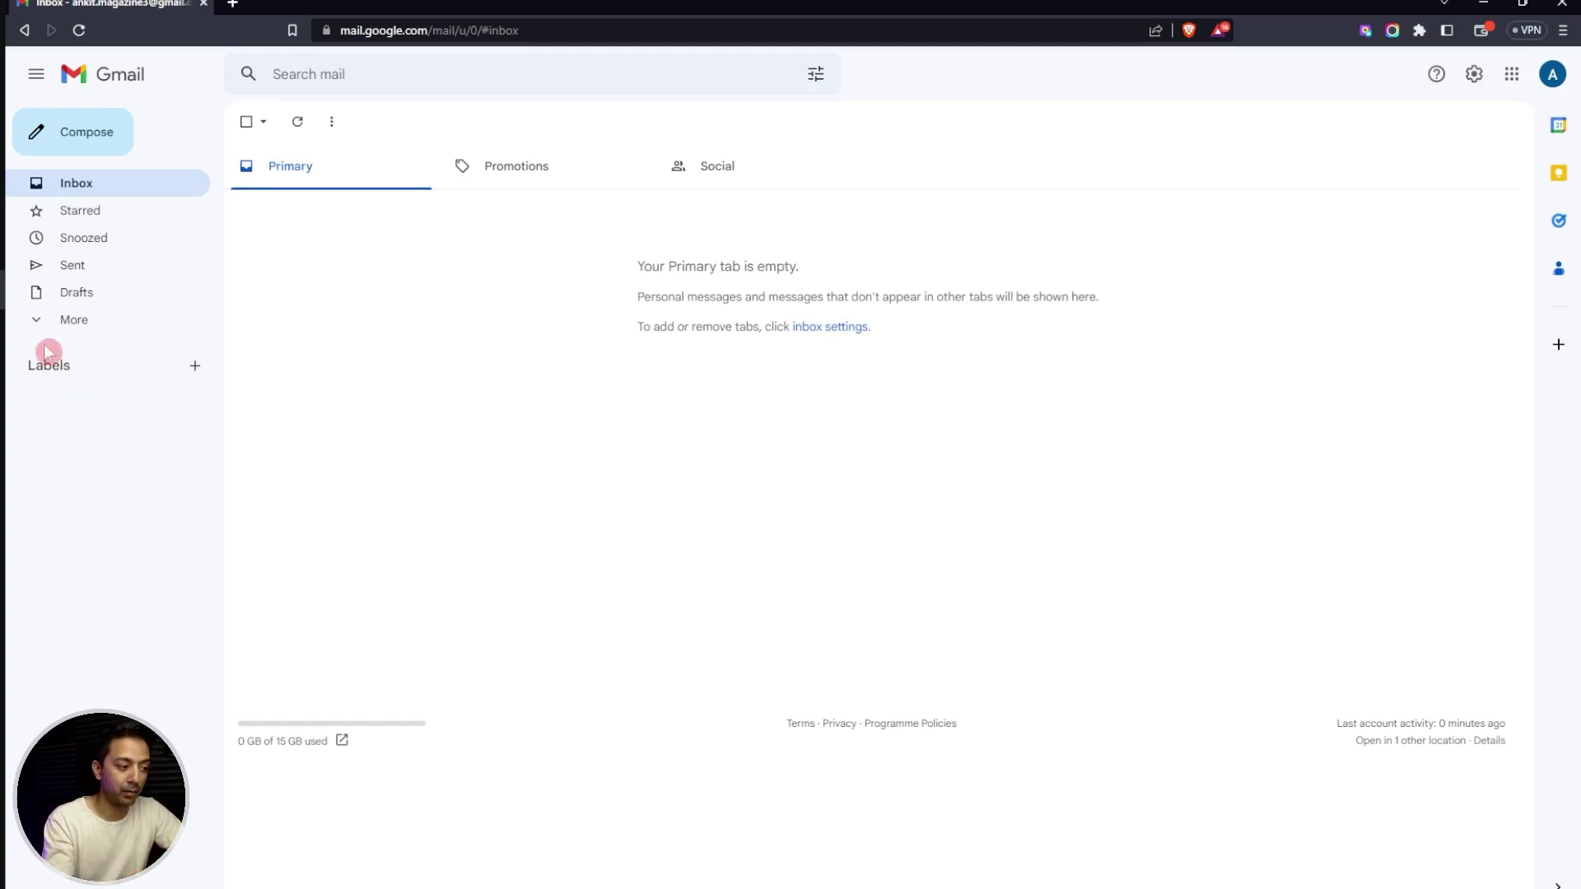
# - Expand Gmail's full folder list after finding no login email in the Primary tab
pyautogui.click(36, 321)
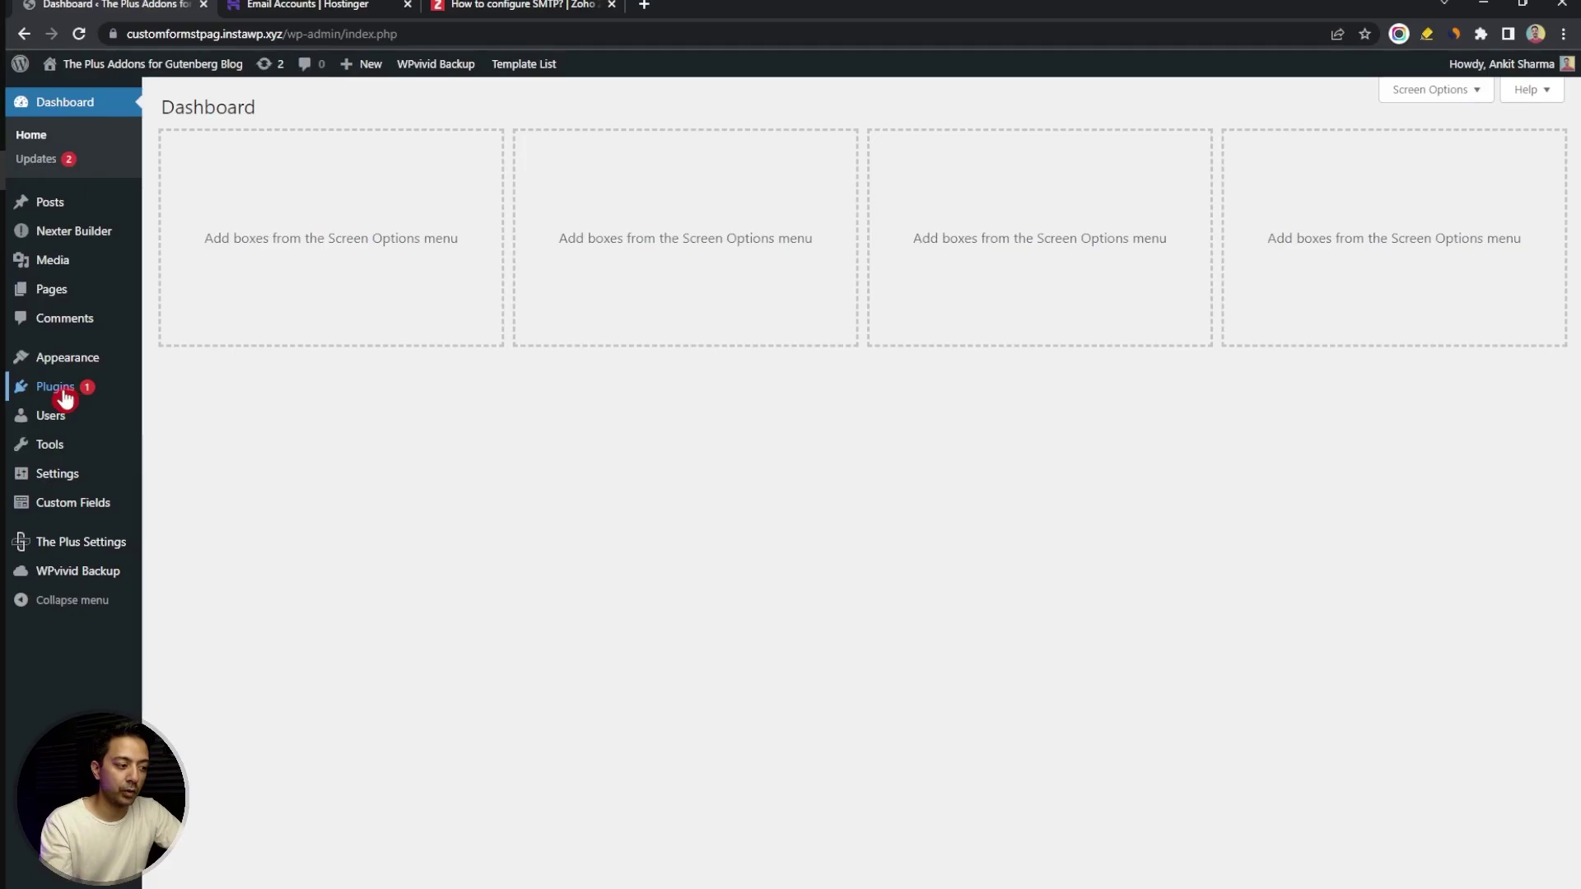
# - Search the plugin directory for 'fluent smtp' and activate the FluentSMTP plugin
pyautogui.moveTo(62, 391)
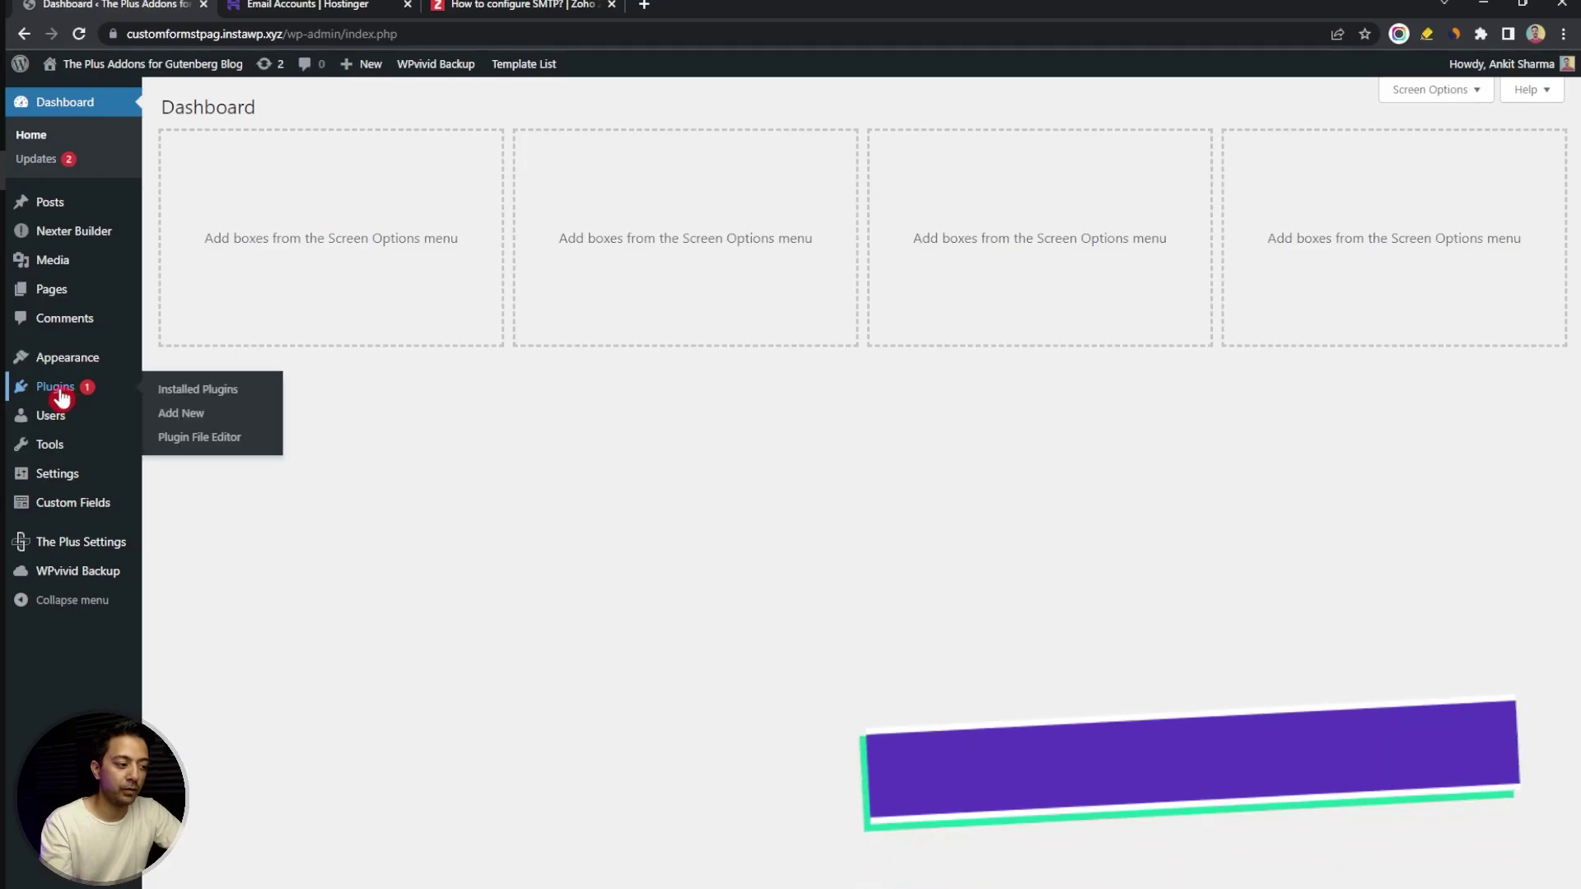
pyautogui.click(180, 415)
pyautogui.click(1448, 149)
pyautogui.write('flie')
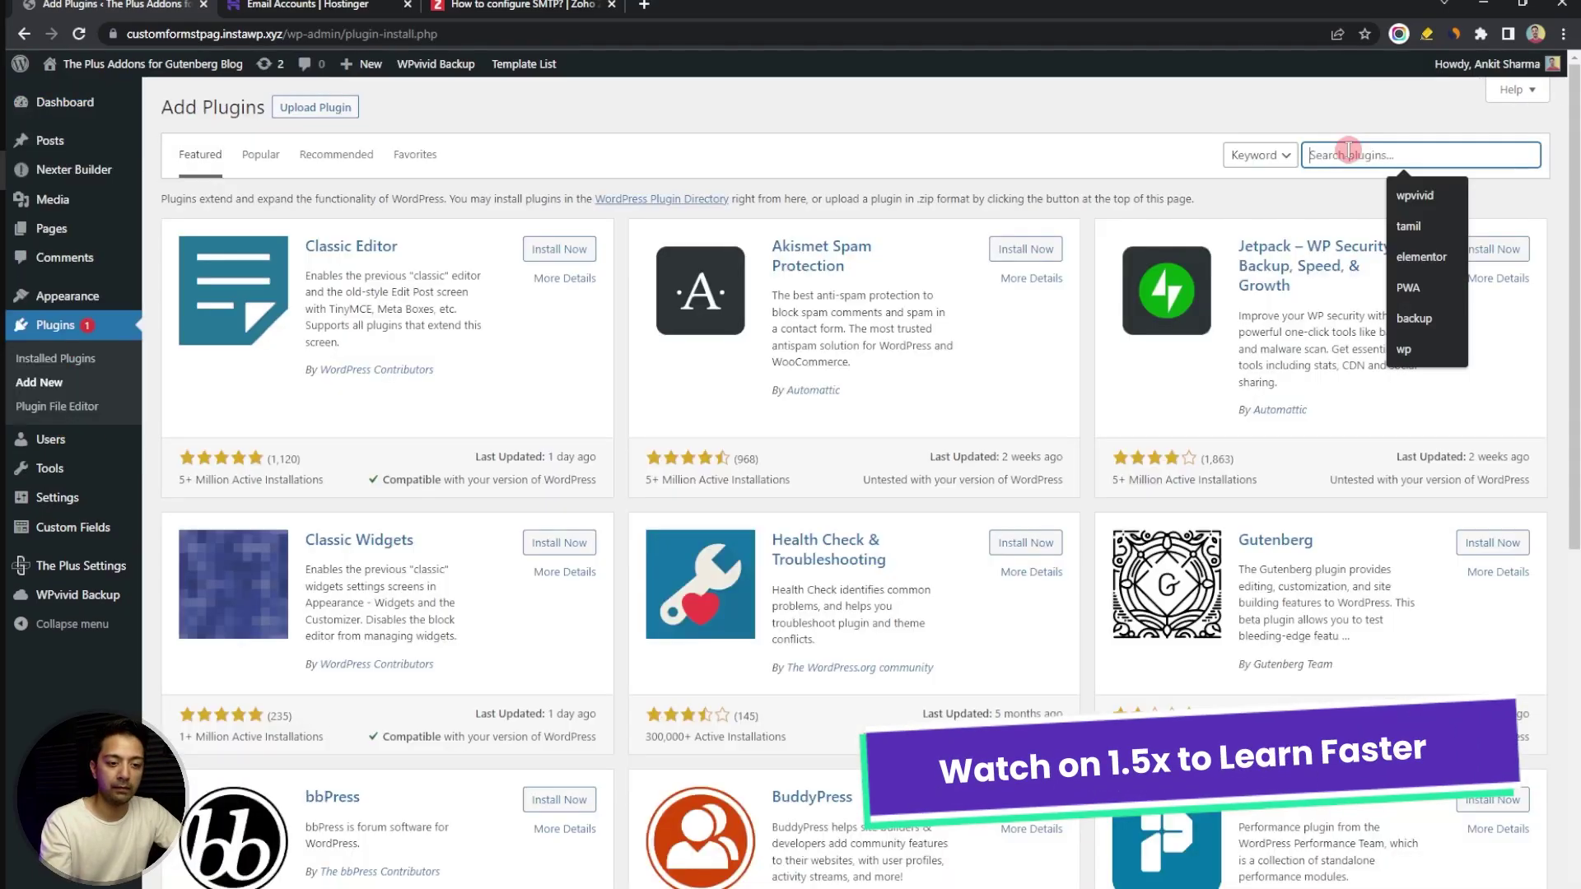
pyautogui.press('BackSpace')
pyautogui.press('BackSpace')
pyautogui.write('uent smtp')
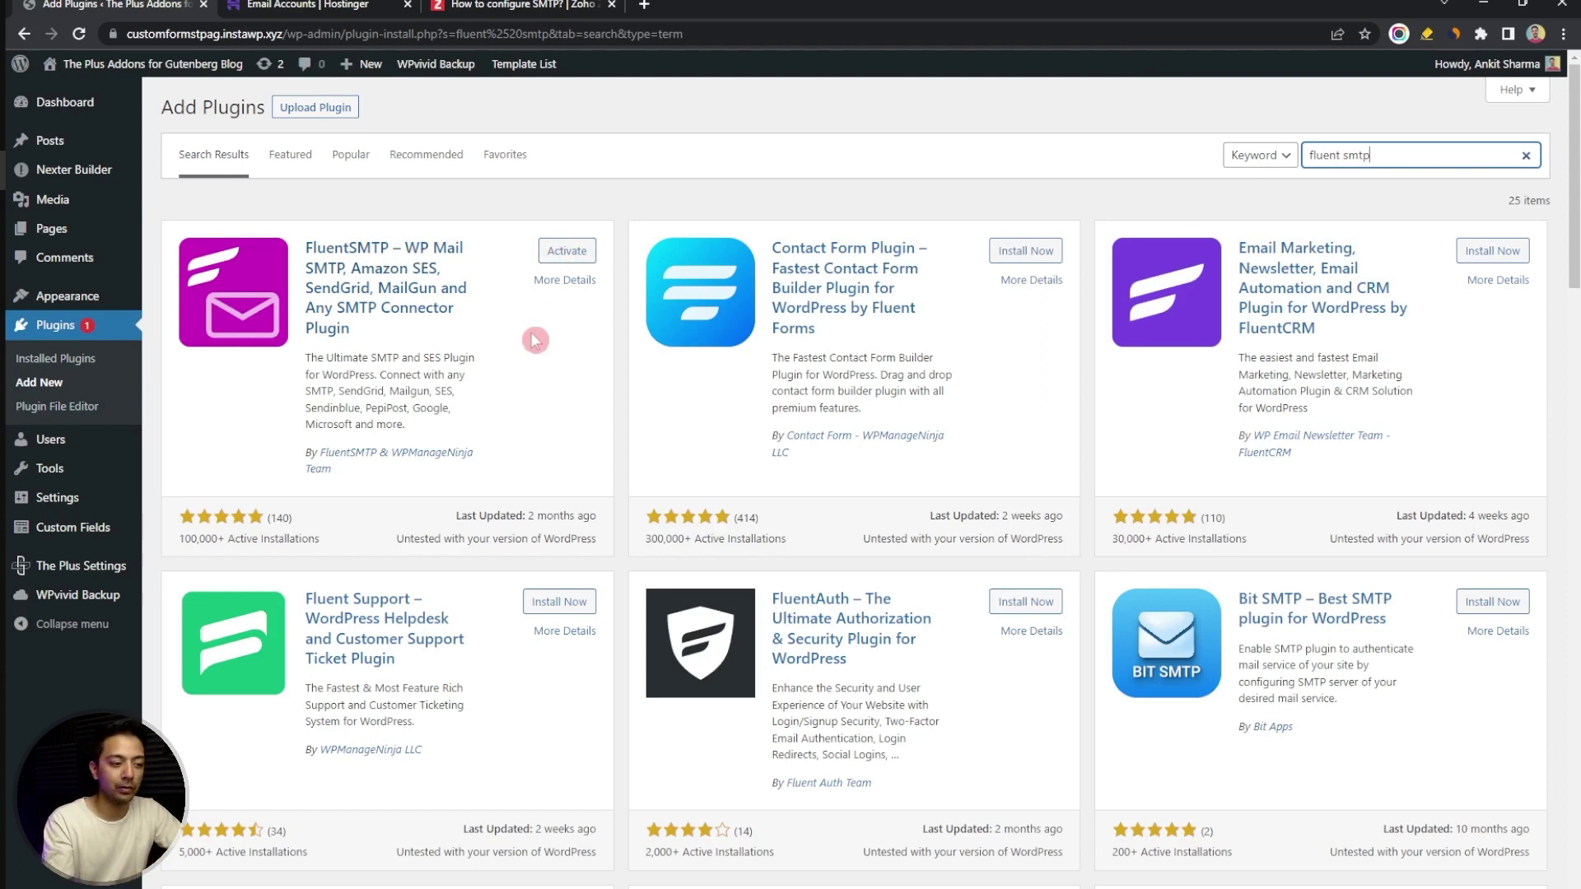
pyautogui.click(563, 260)
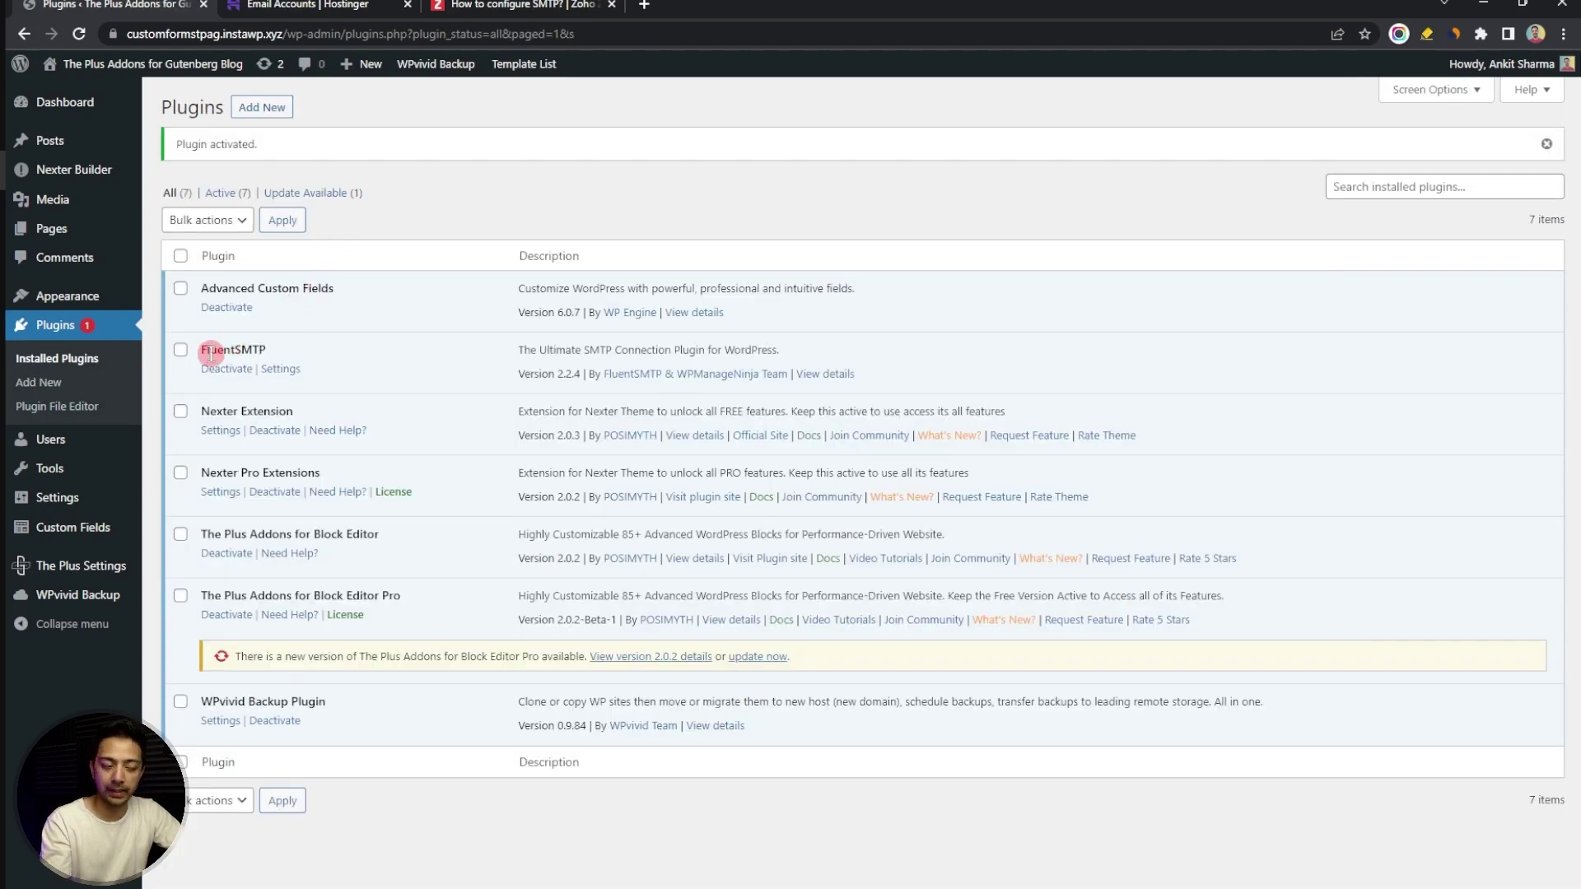
# - Open FluentSMTP's Other SMTP connection settings (smtp.zeptomail.com, port 465, SSL)
pyautogui.click(275, 370)
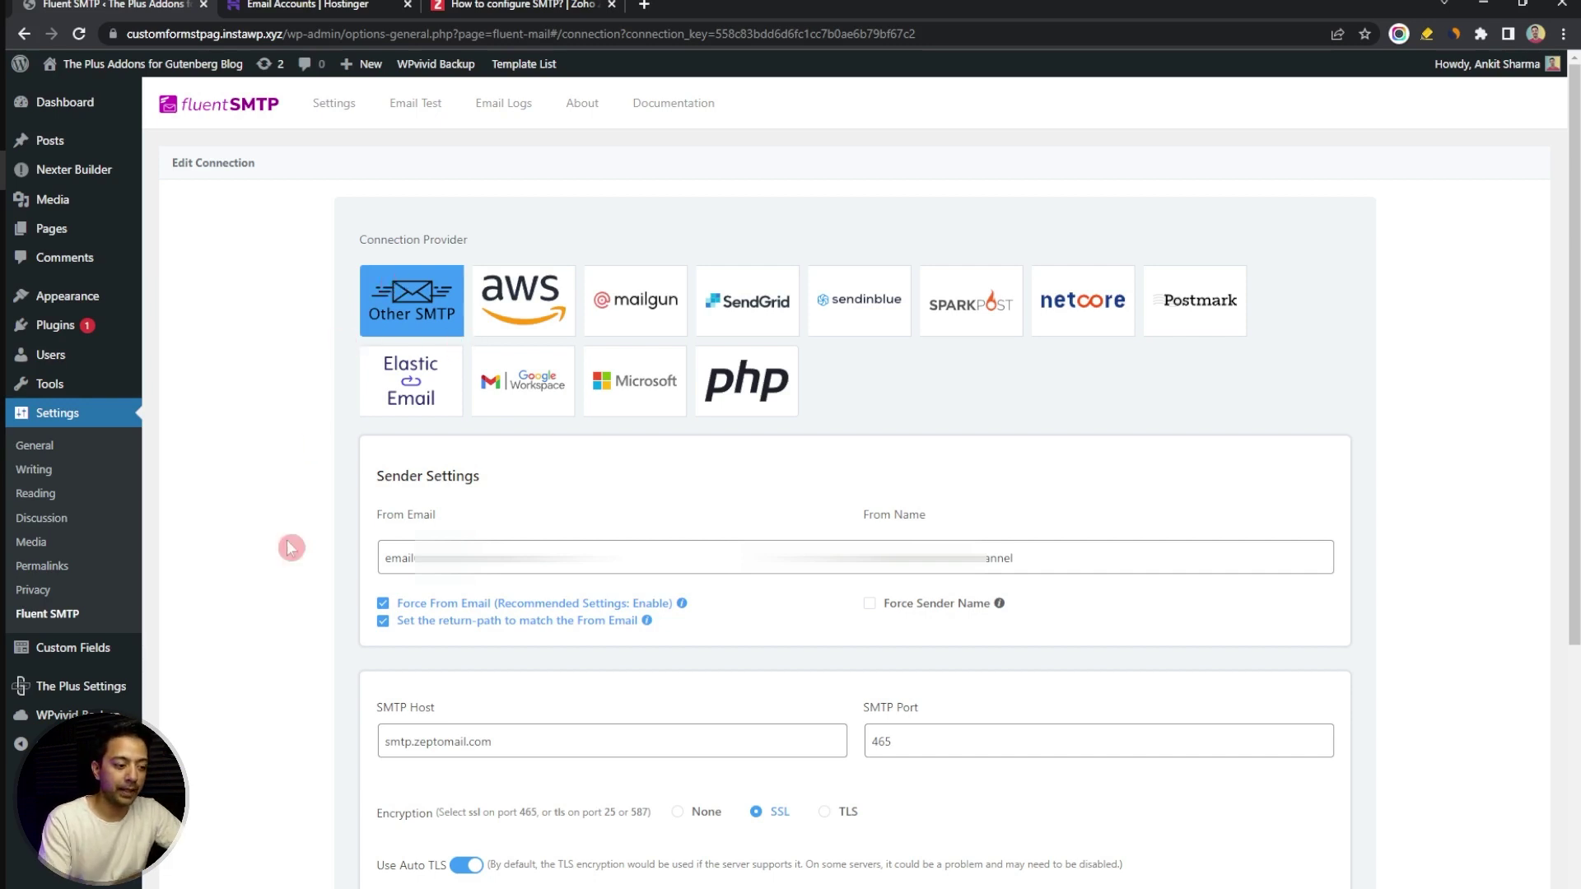
# - Scroll to the connection's authentication fields, then go to Hostinger's Email Accounts page
pyautogui.scroll(-5, 291, 547)
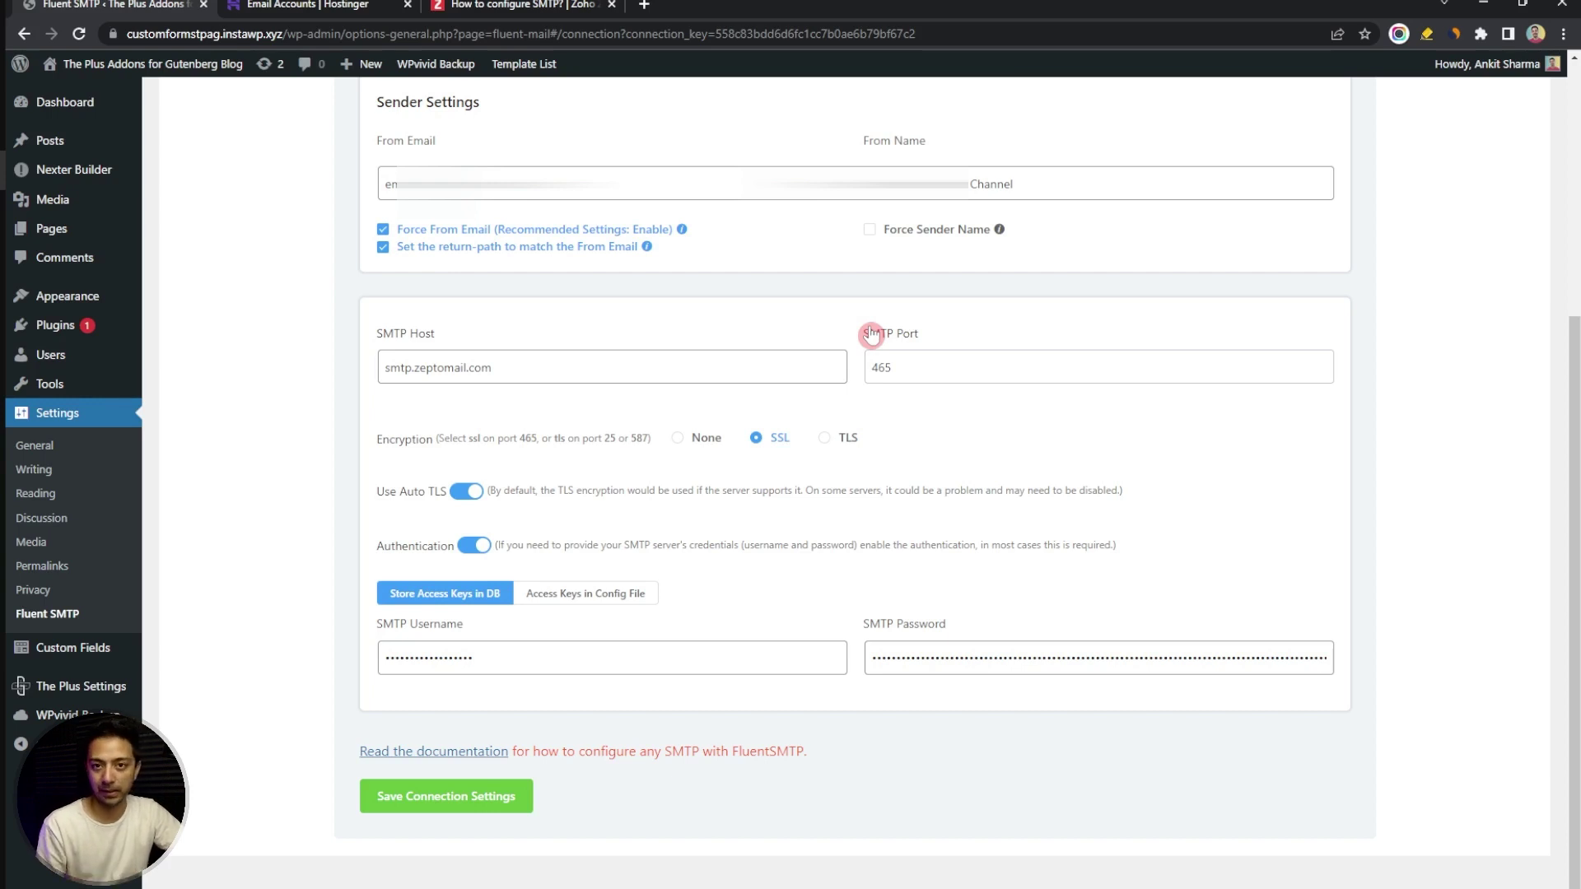
pyautogui.hotkey('ctrl', 'Tab')
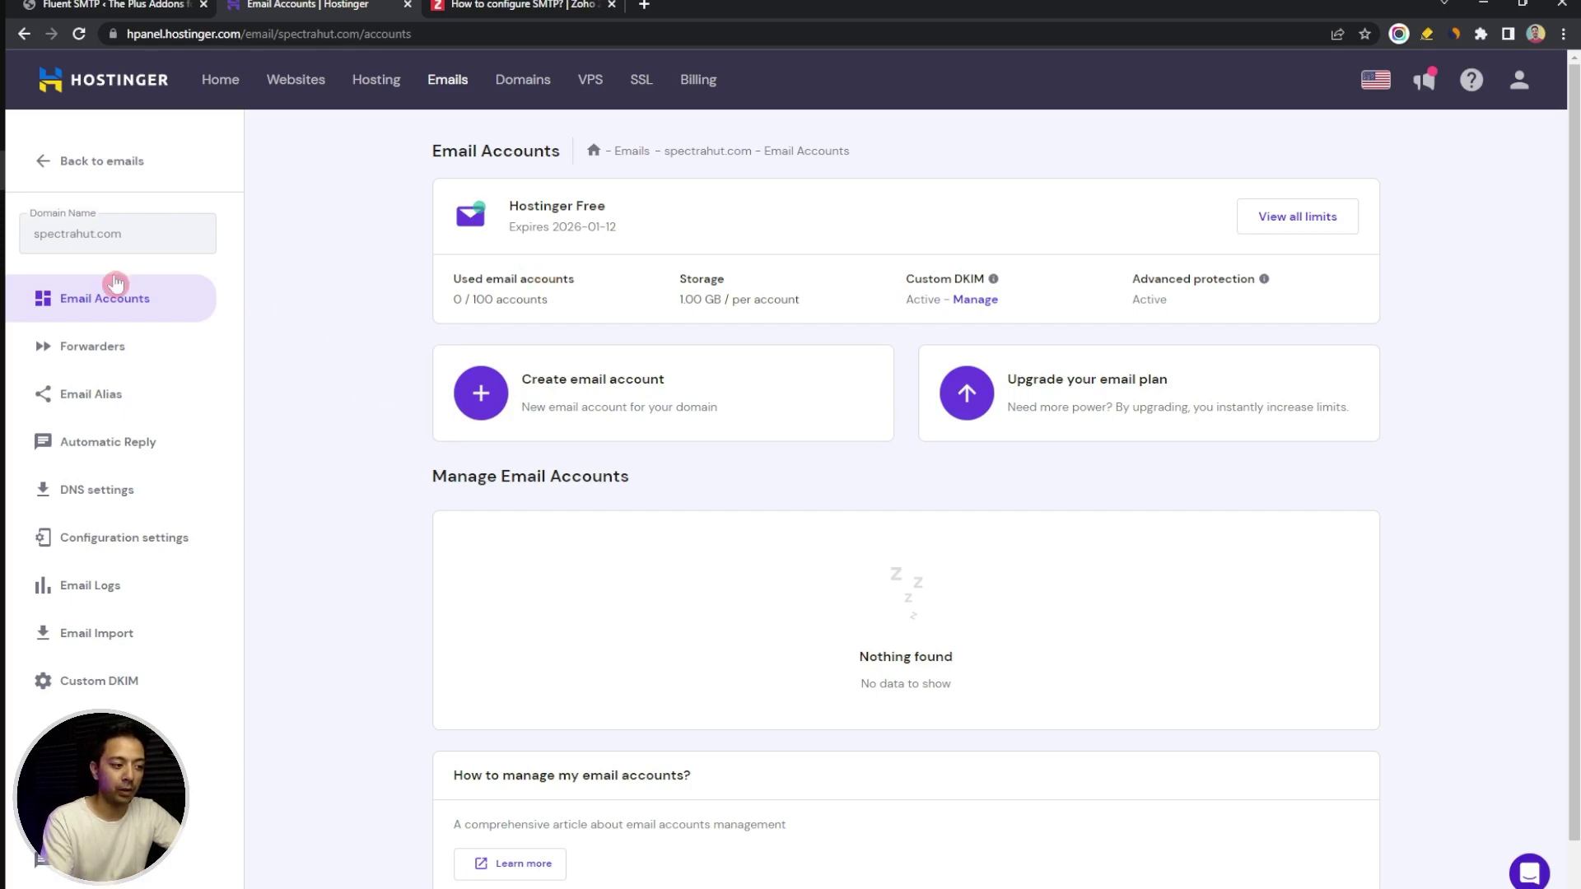
# - Create a new spectrahut.com email account and note its SMTP server smtp.hostinger.com, port 465
pyautogui.click(480, 399)
pyautogui.click(896, 388)
pyautogui.write('SP')
pyautogui.hotkey('ctrl', 'v')
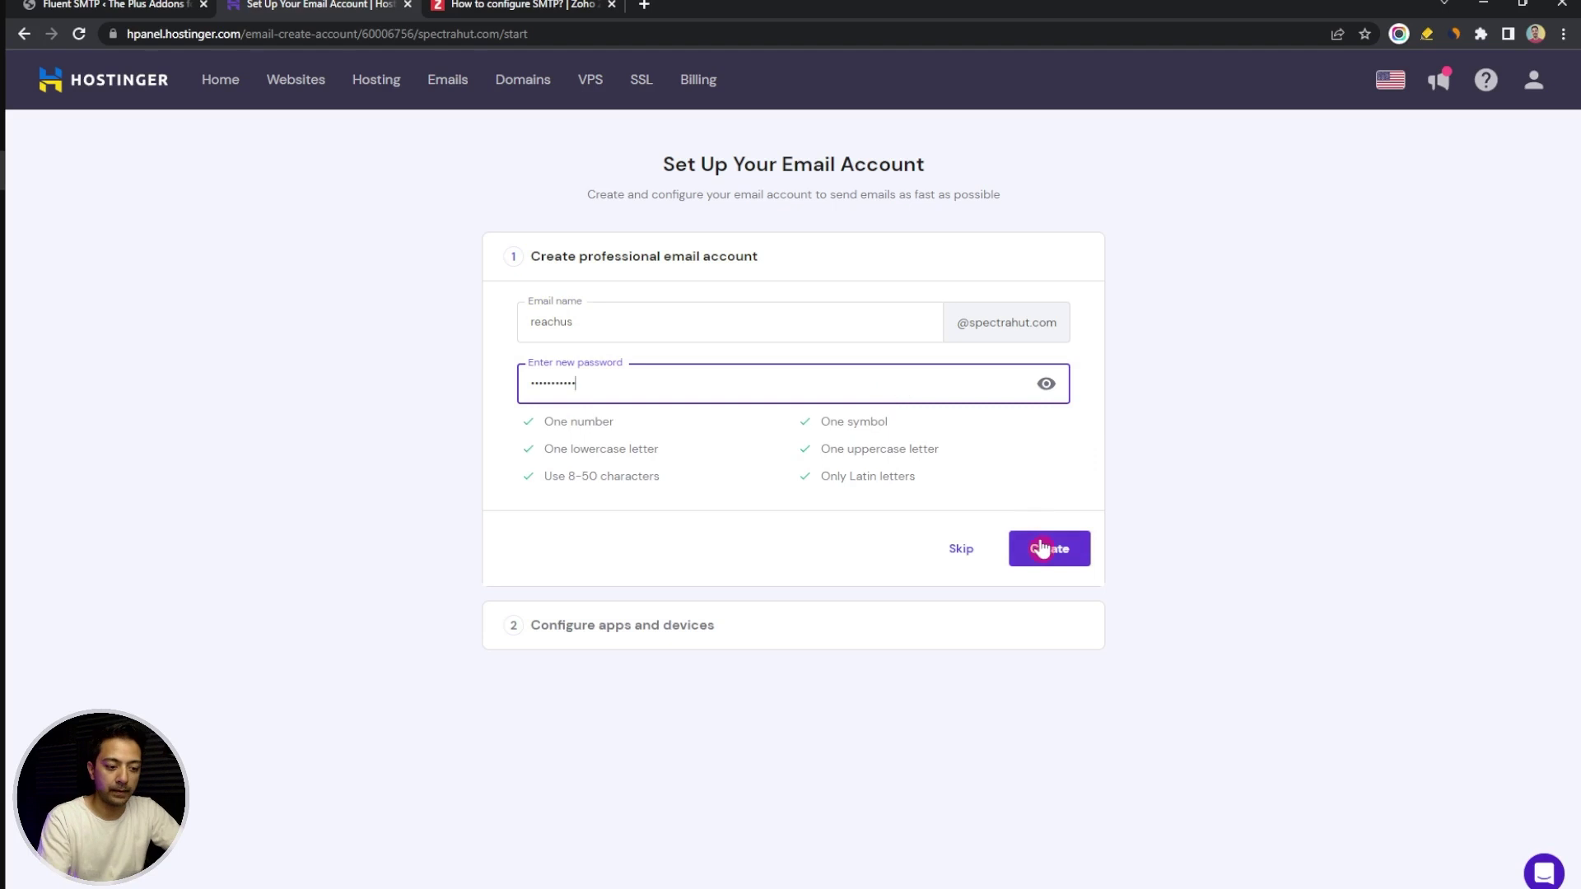
pyautogui.click(1047, 548)
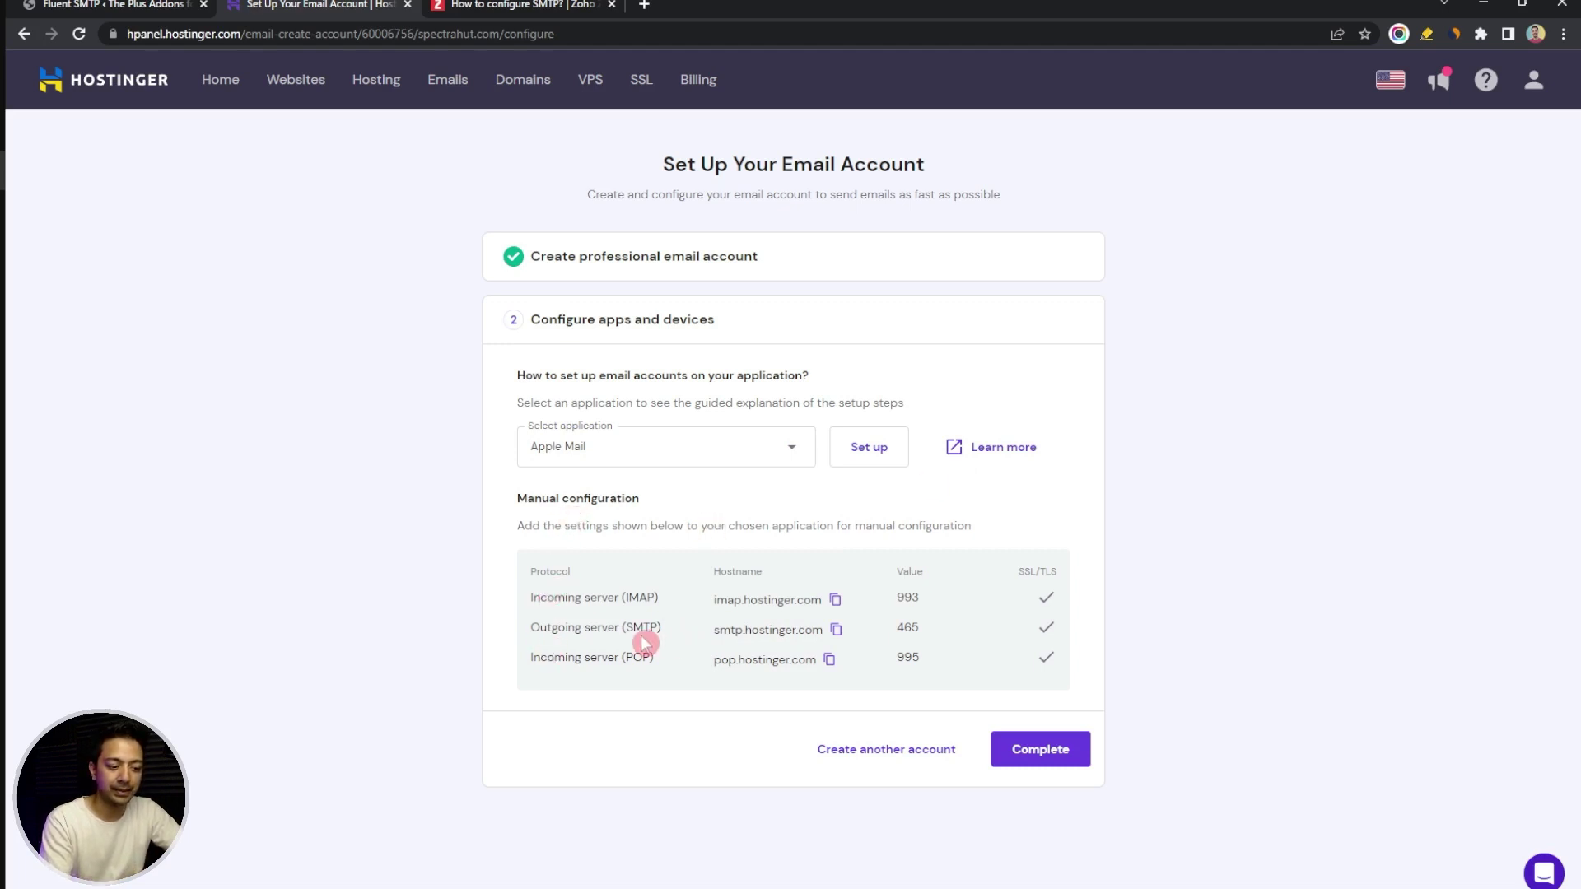
pyautogui.moveTo(615, 628); pyautogui.dragTo(967, 638)
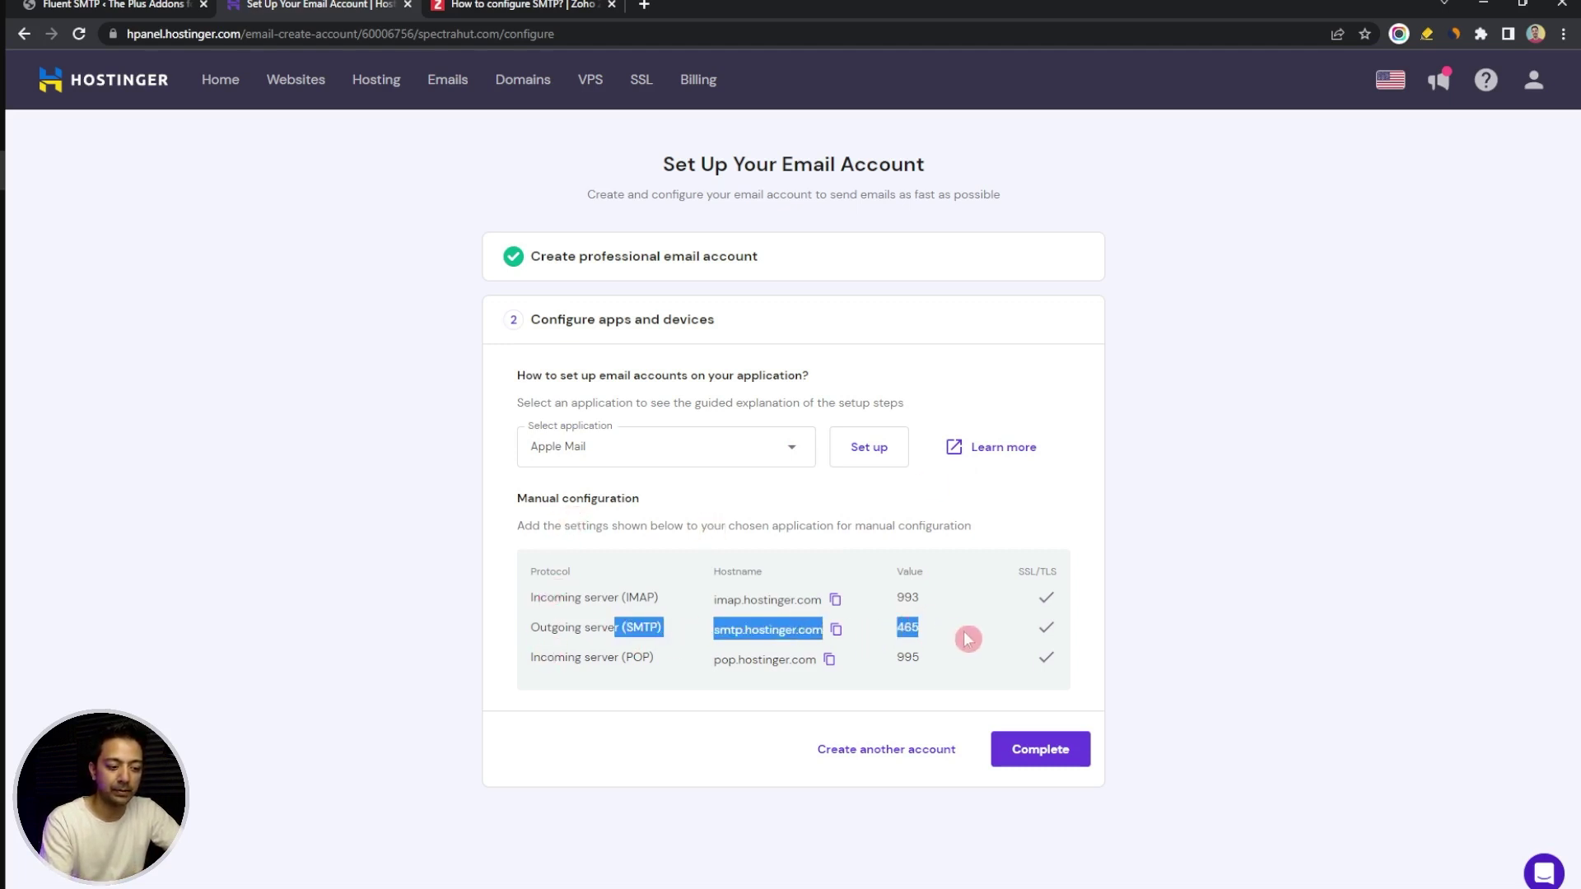
pyautogui.click(1072, 635)
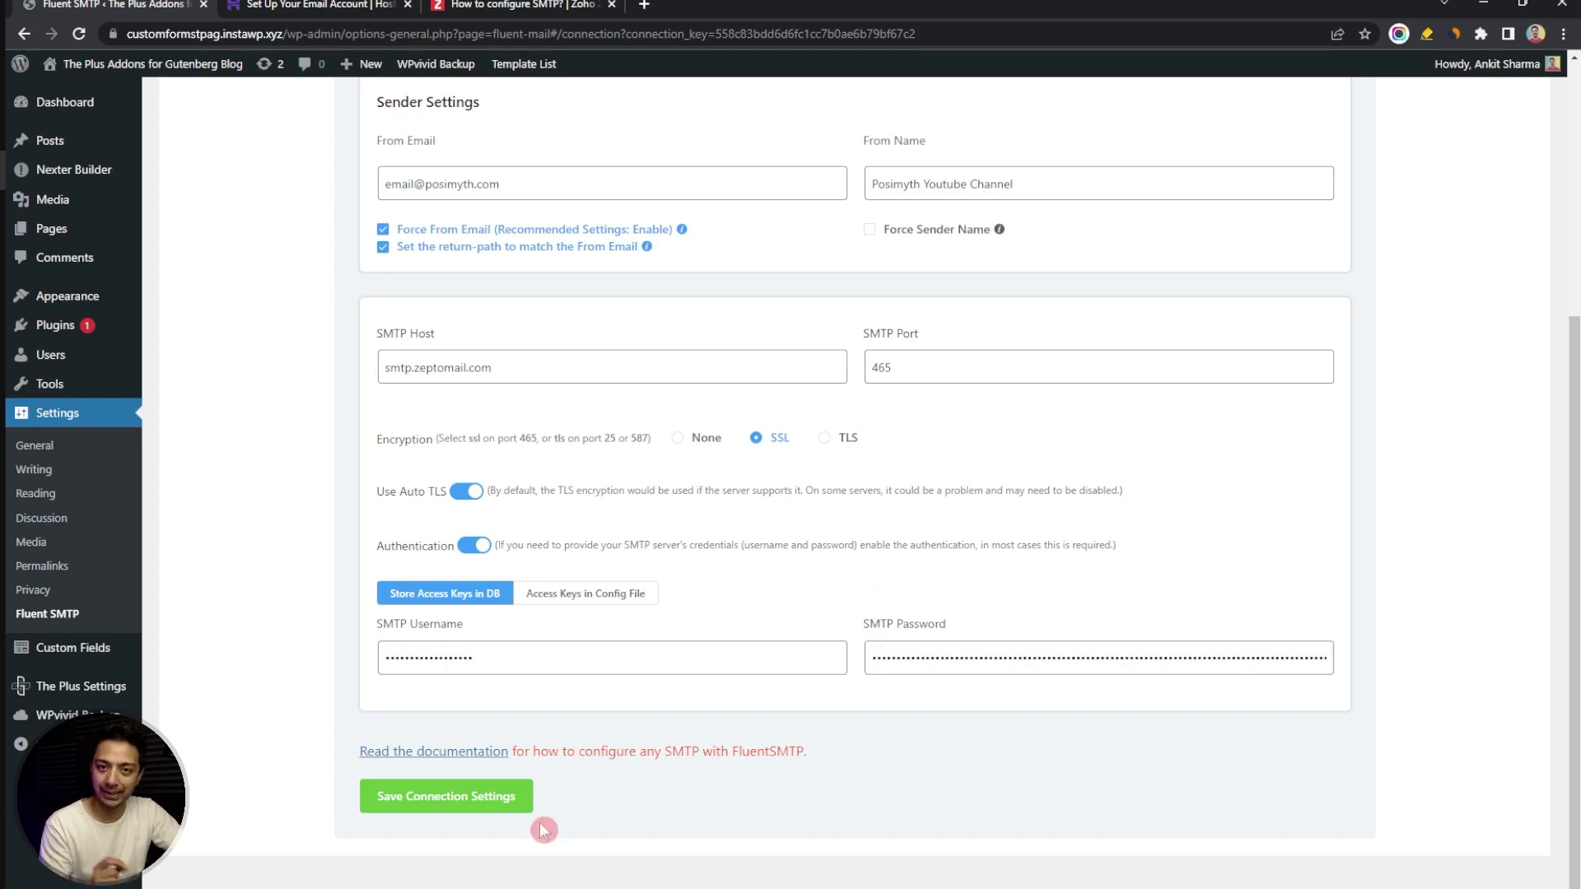
# - Save the SMTP connection so it becomes FluentSMTP's active default connection
pyautogui.click(465, 806)
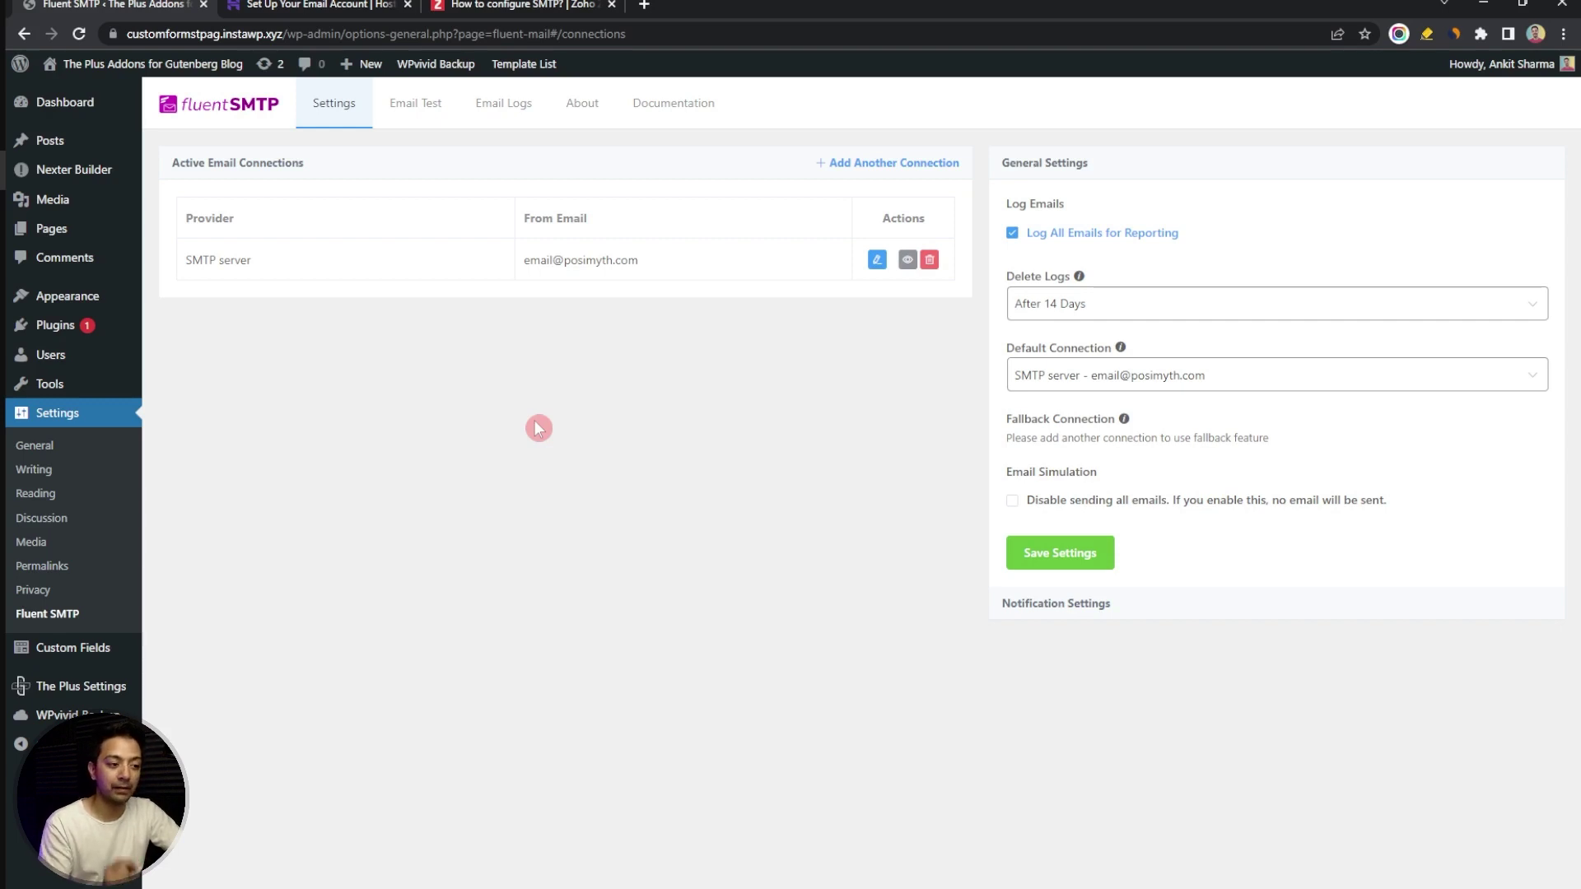
# - Send a test email from FluentSMTP's Email Test form to the recipient address
pyautogui.click(414, 107)
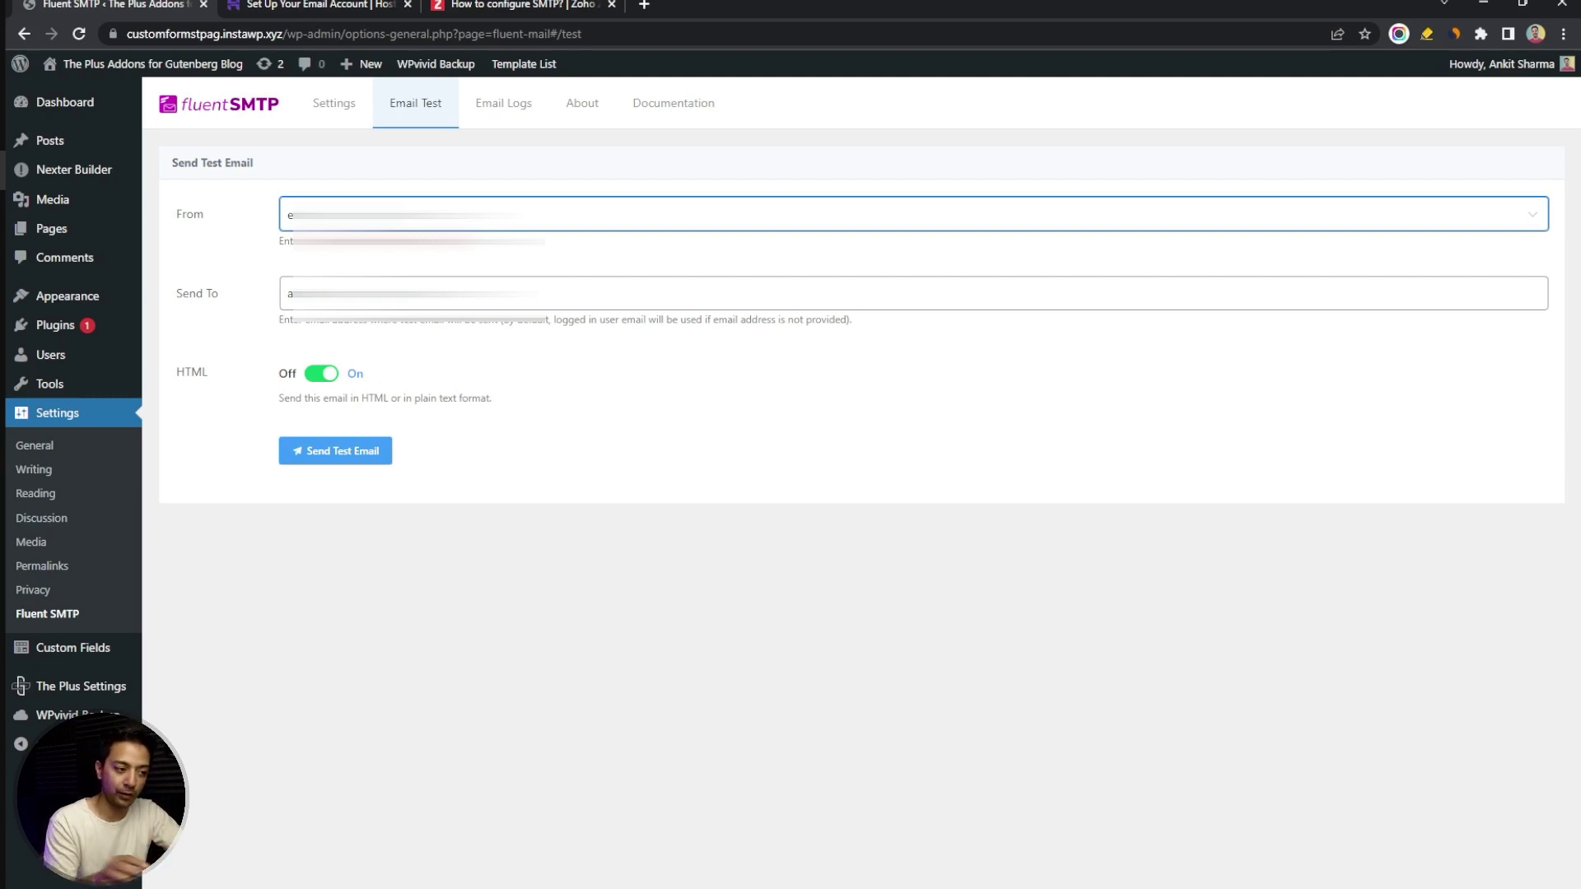
pyautogui.press('Tab')
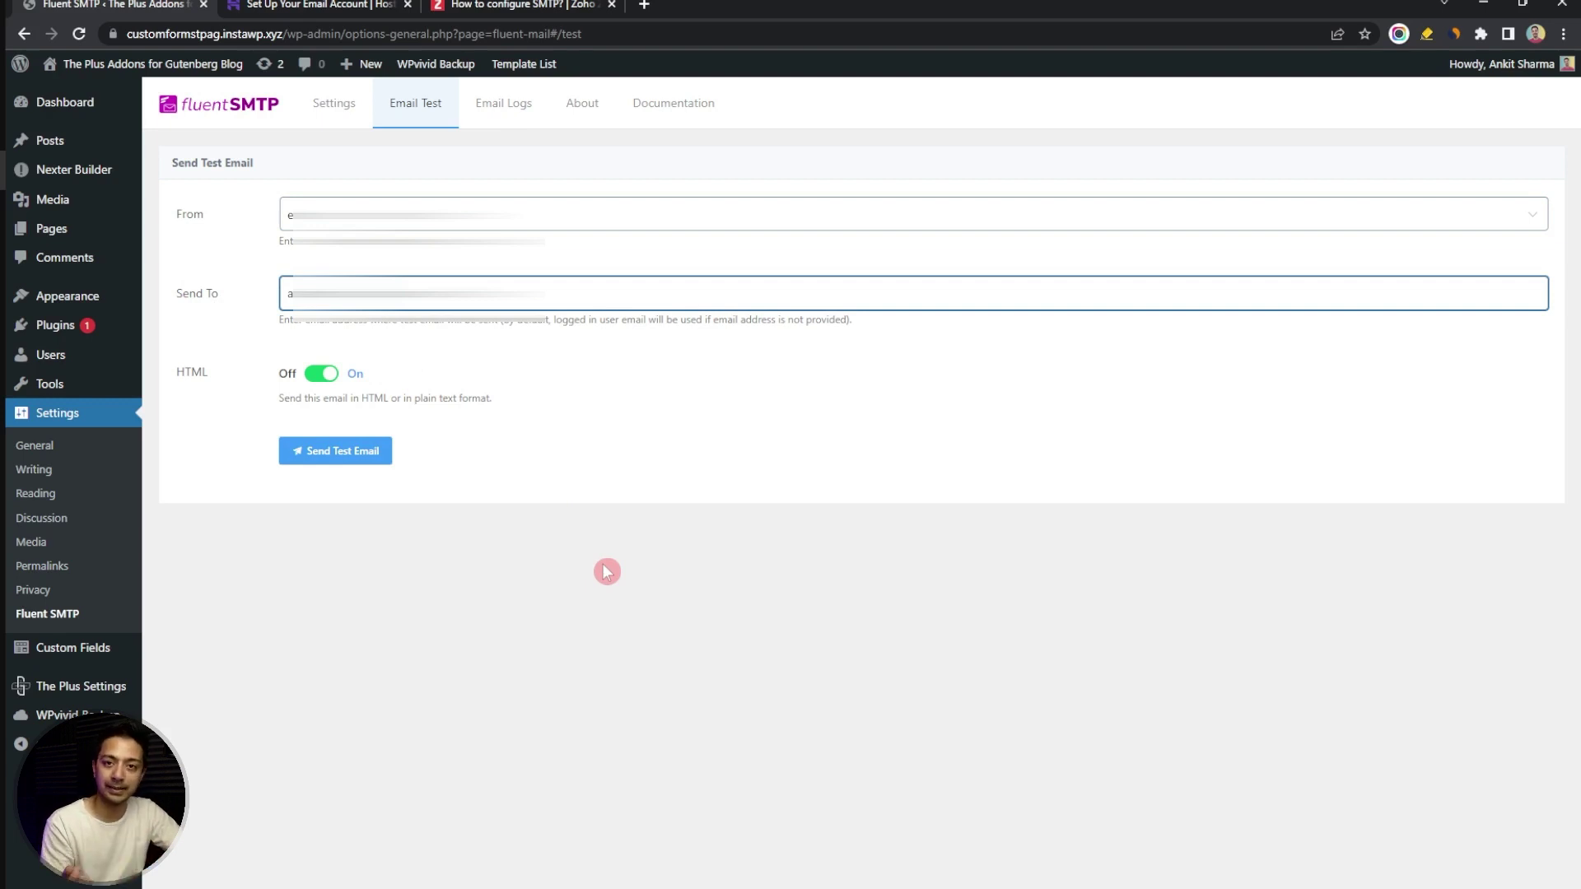
pyautogui.click(340, 464)
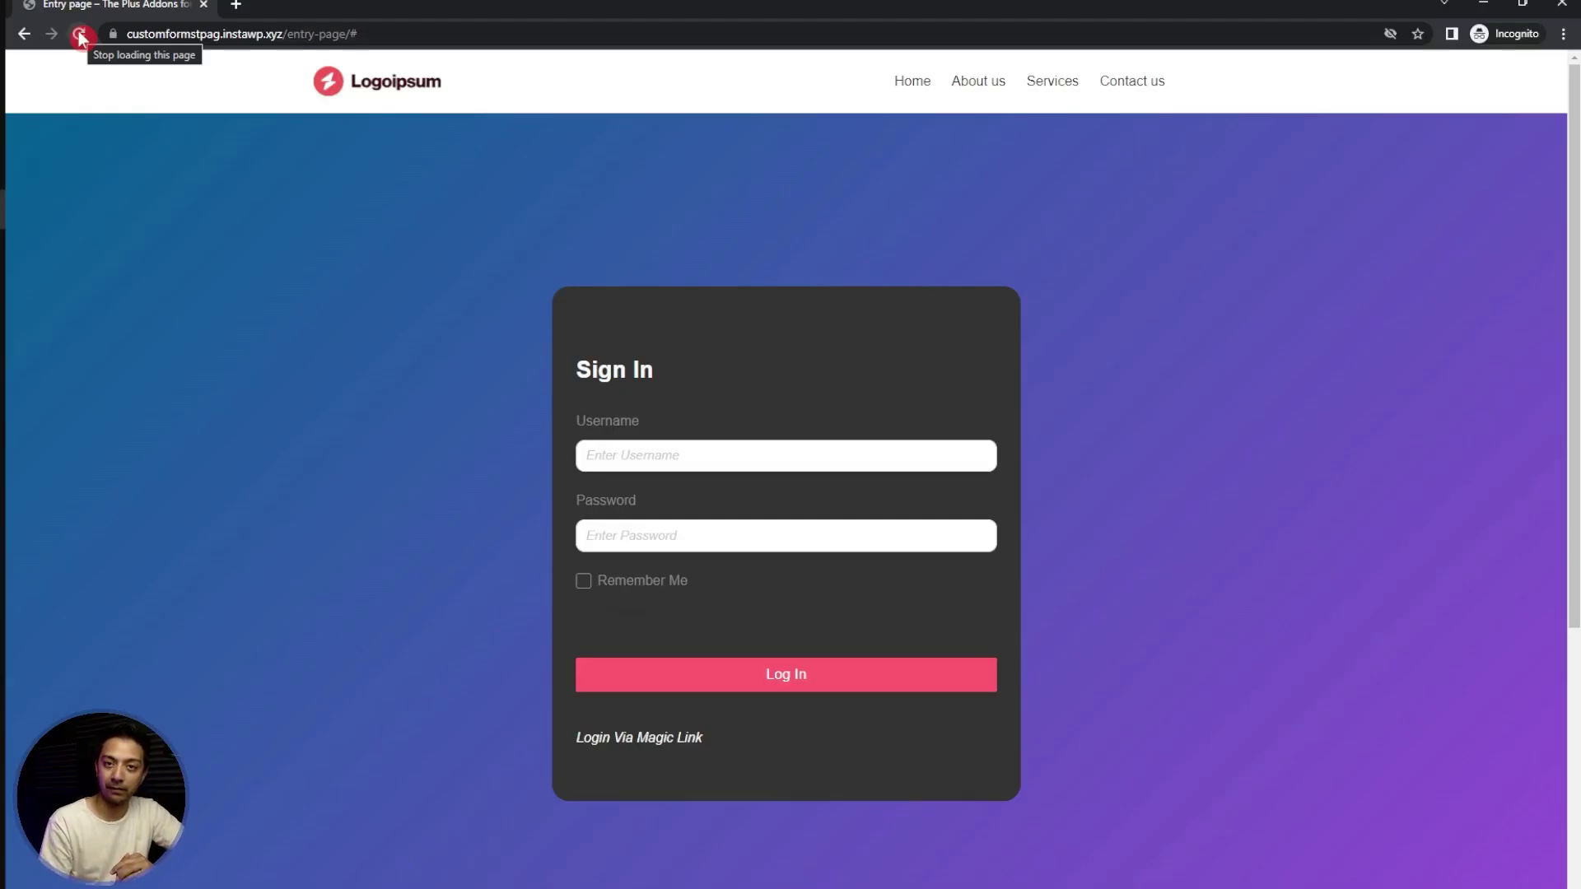
# - Request a fresh magic login link for the user's email from the Entry page
pyautogui.click(620, 740)
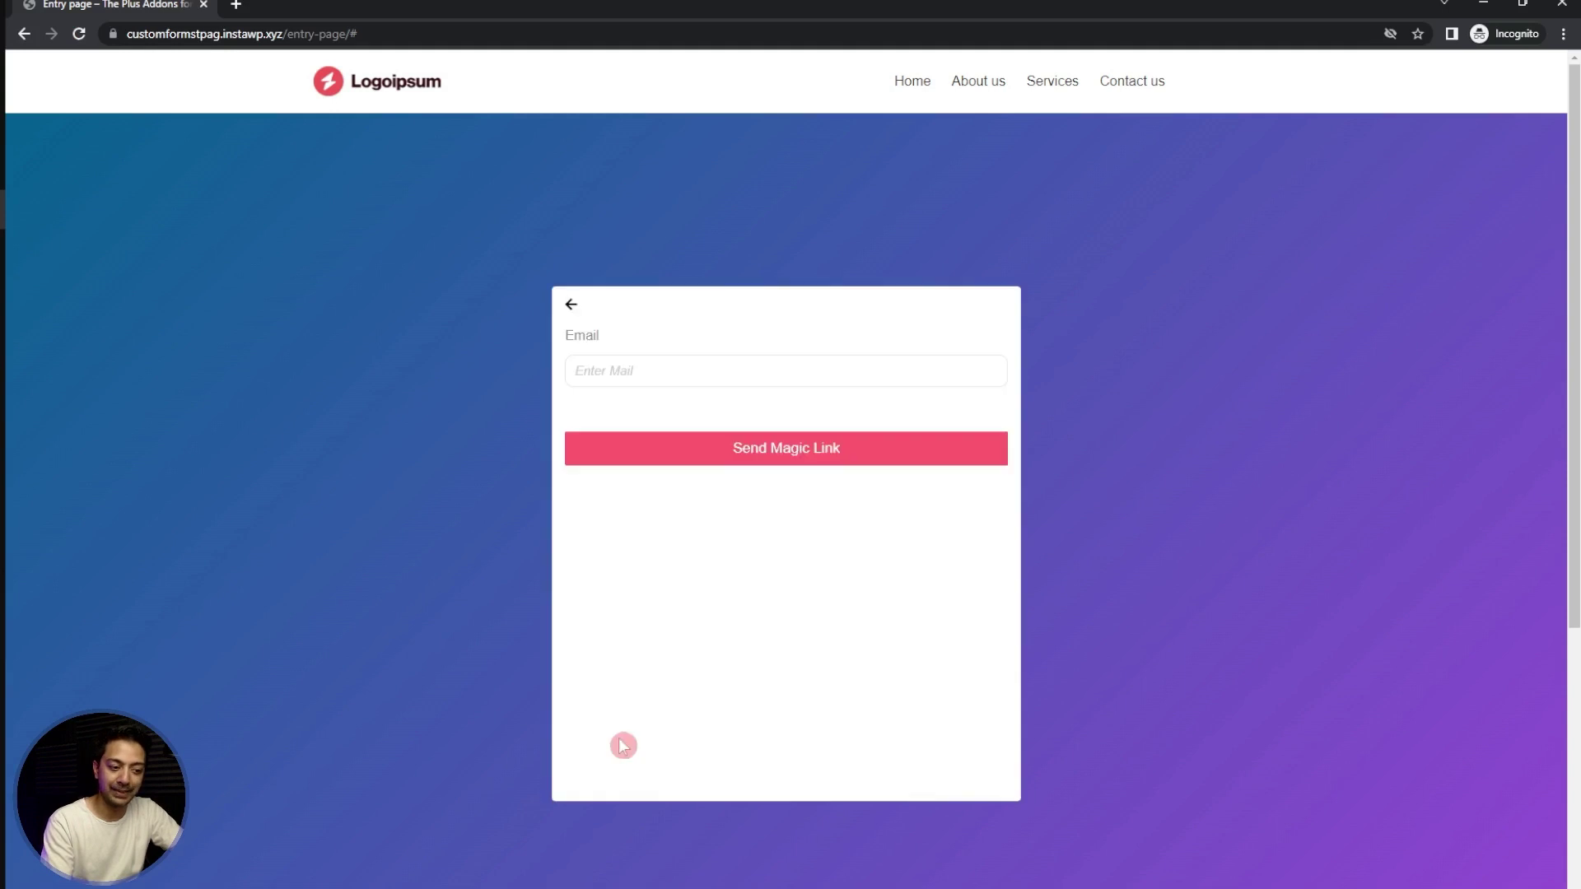
pyautogui.click(626, 371)
pyautogui.write('a')
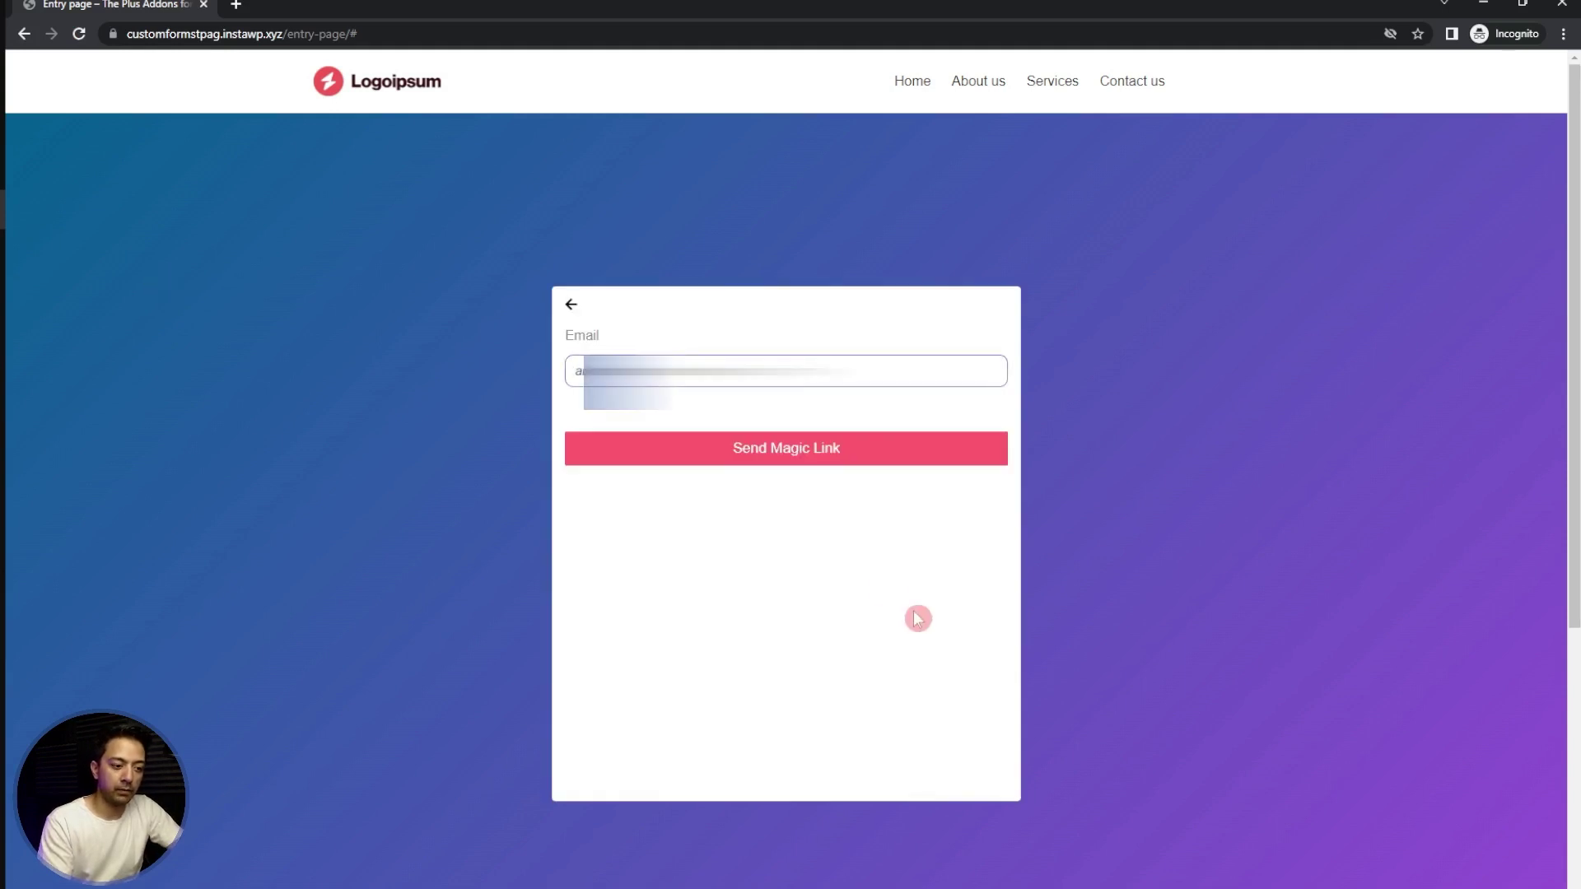
pyautogui.click(746, 451)
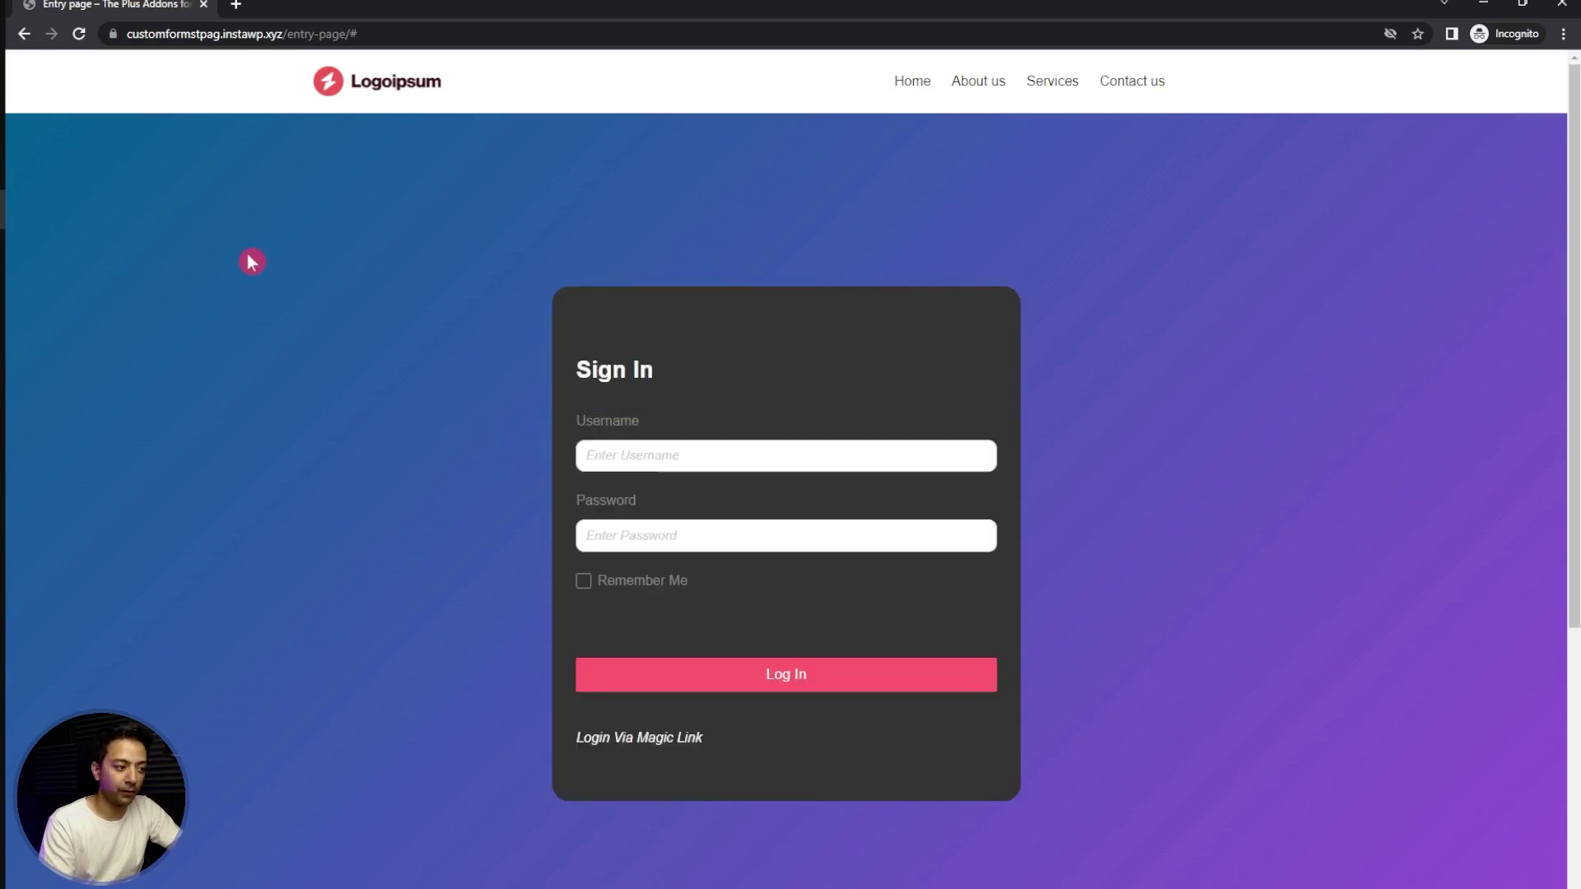
# - Open the 'Login Magic Link' email for The Plus Addons for Gutenberg Blog in Gmail
pyautogui.moveTo(5, 278)
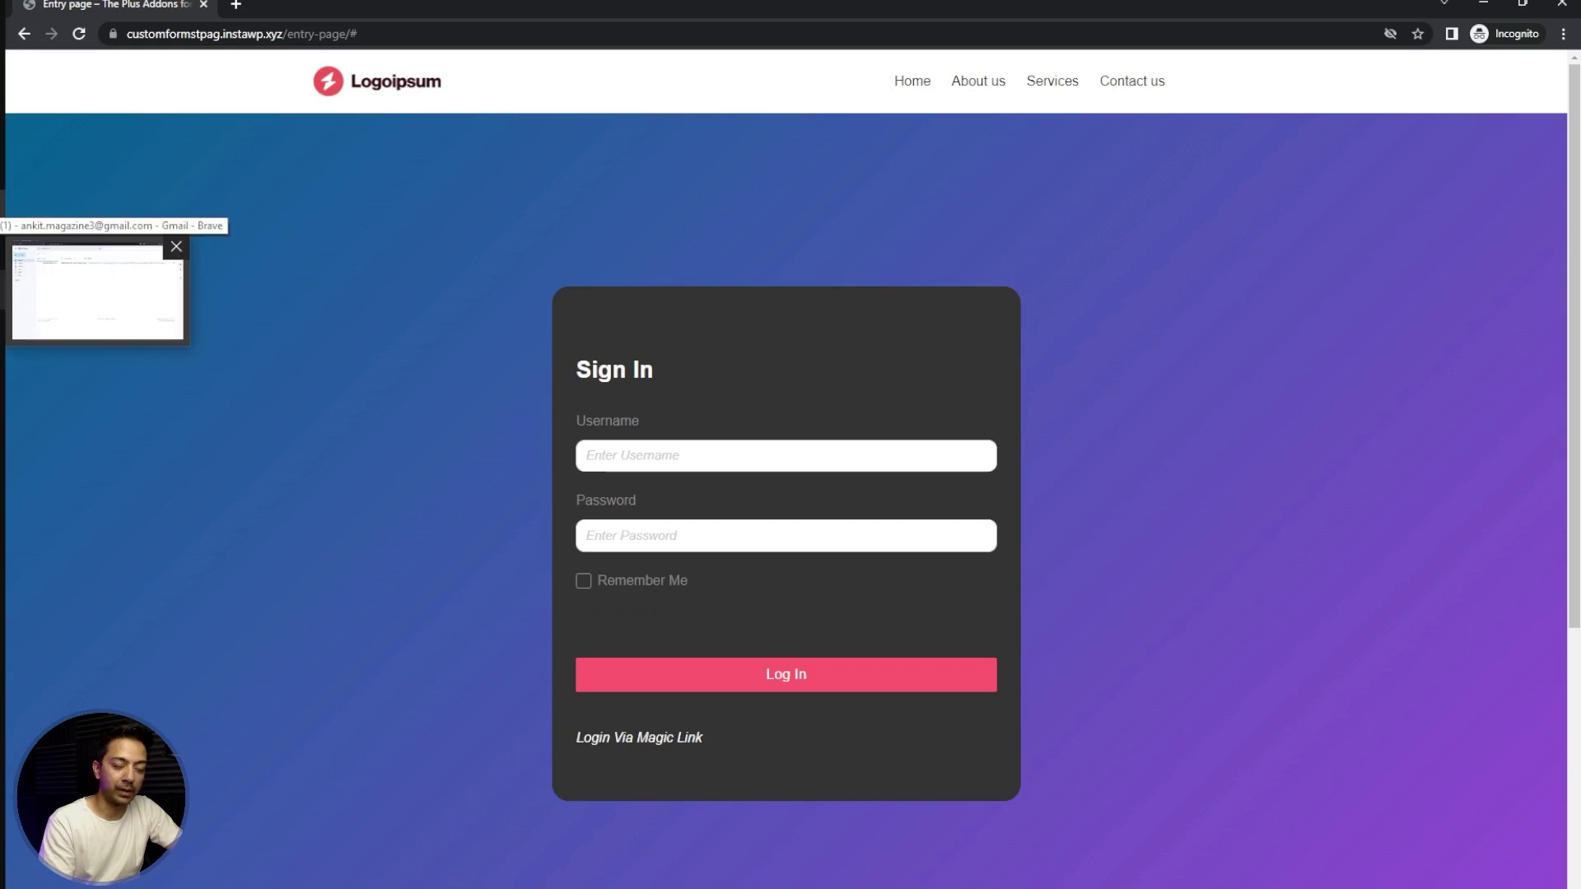
pyautogui.click(98, 292)
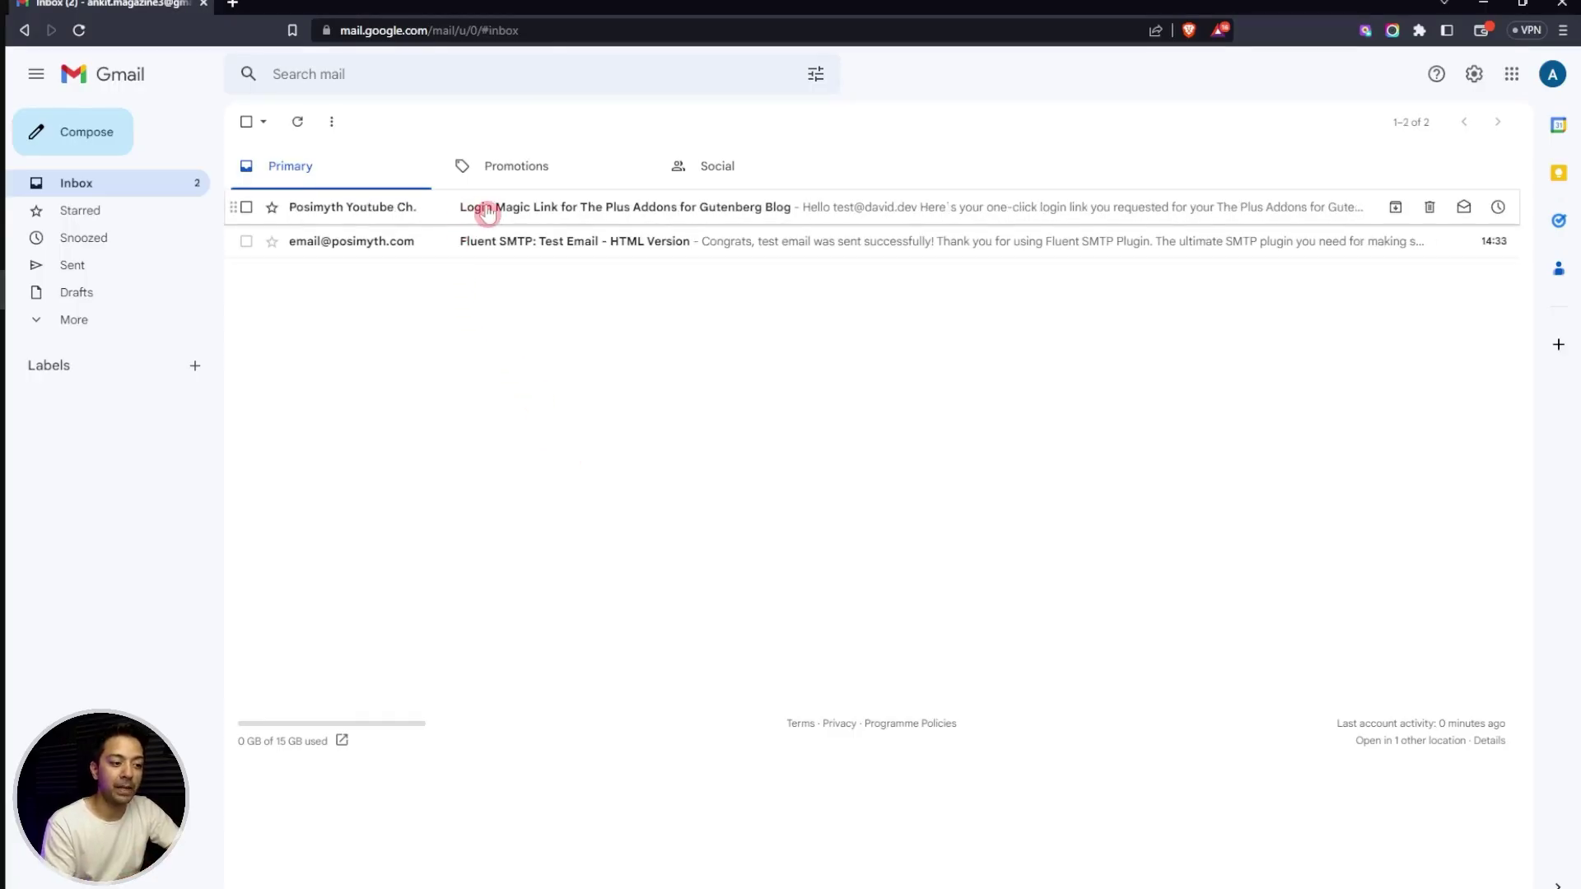
pyautogui.click(543, 212)
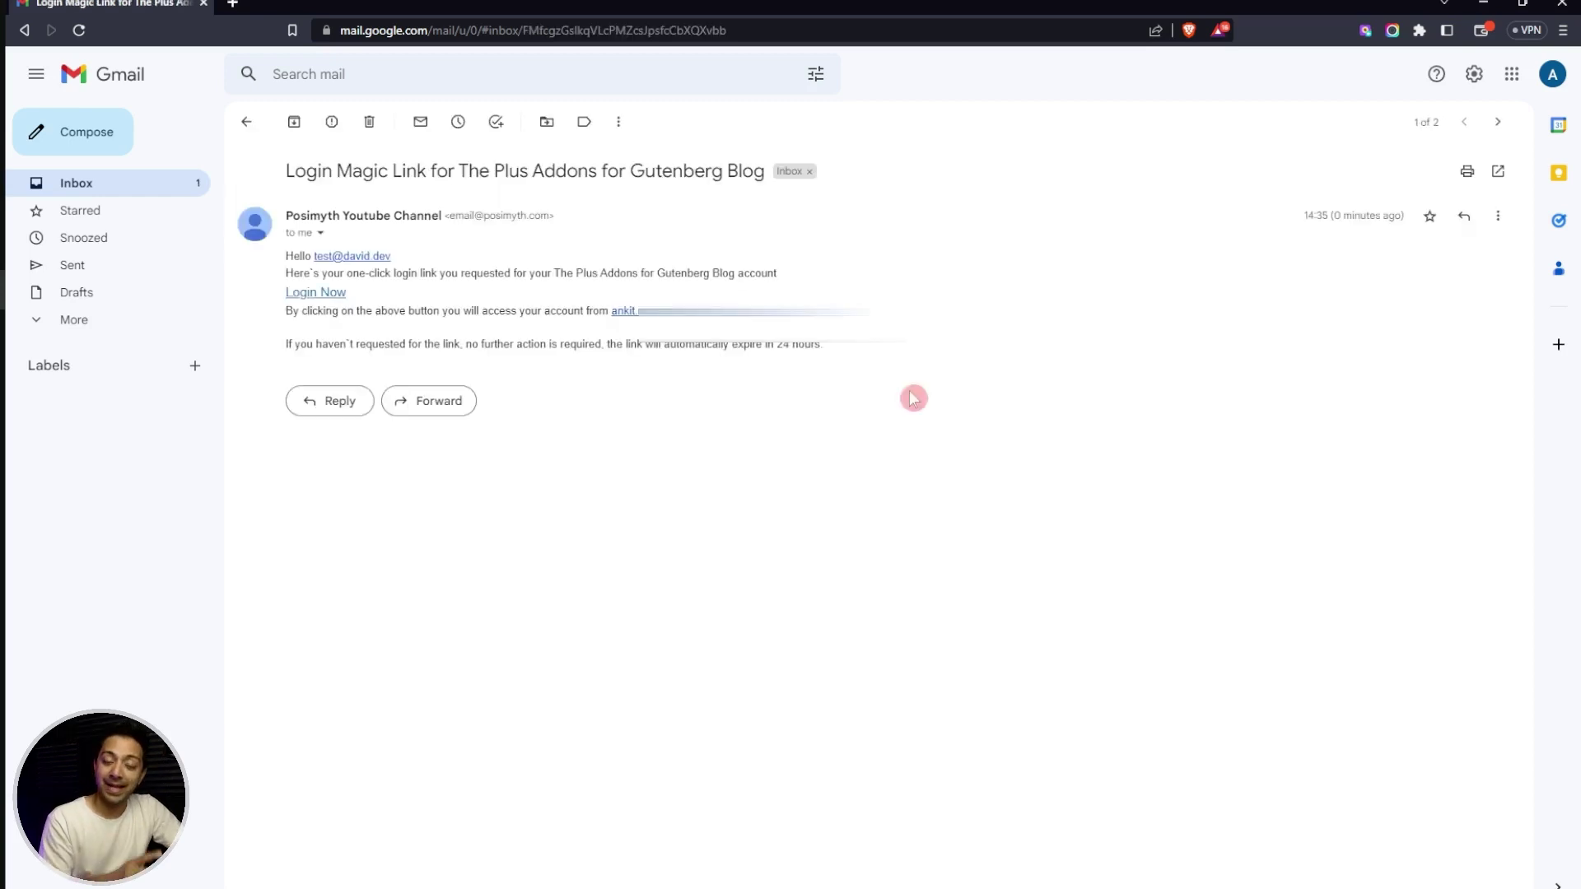